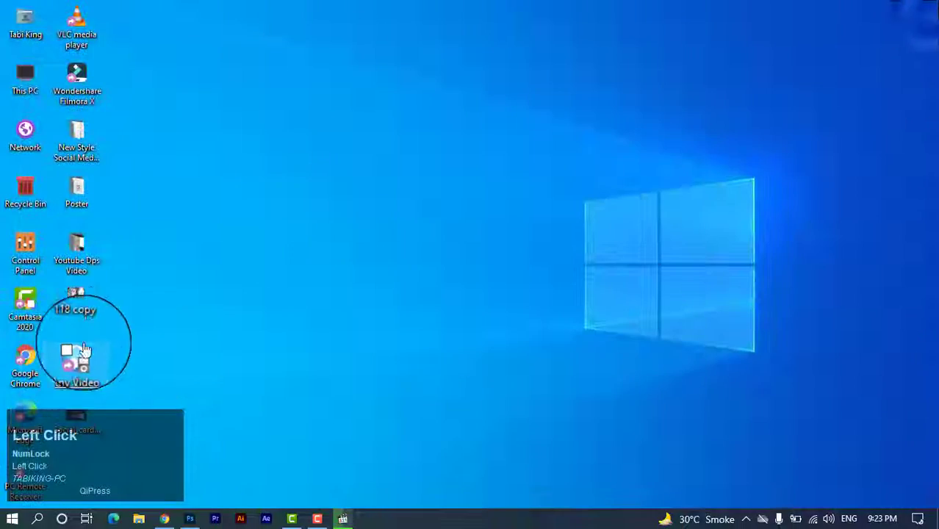
Switch to Adobe Photoshop and open the portrait image 118 copy.jpg from the desktop
{"action": "key", "text": "alt+Tab"}
{"action": "key", "text": "alt+Tab"}
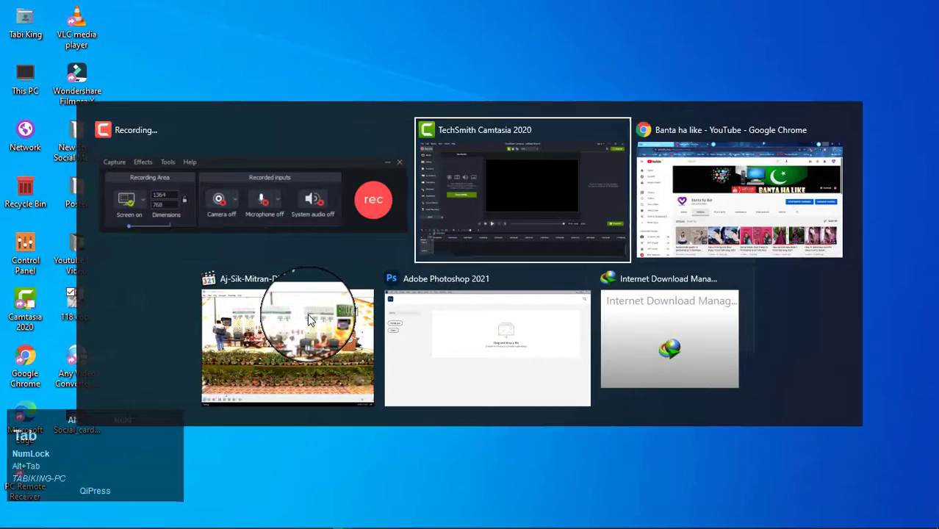
{"action": "key", "text": "alt+Tab"}
{"action": "key", "text": "alt+Tab"}
{"action": "key", "text": "alt+Tab"}
{"action": "key", "text": "alt+Tab"}
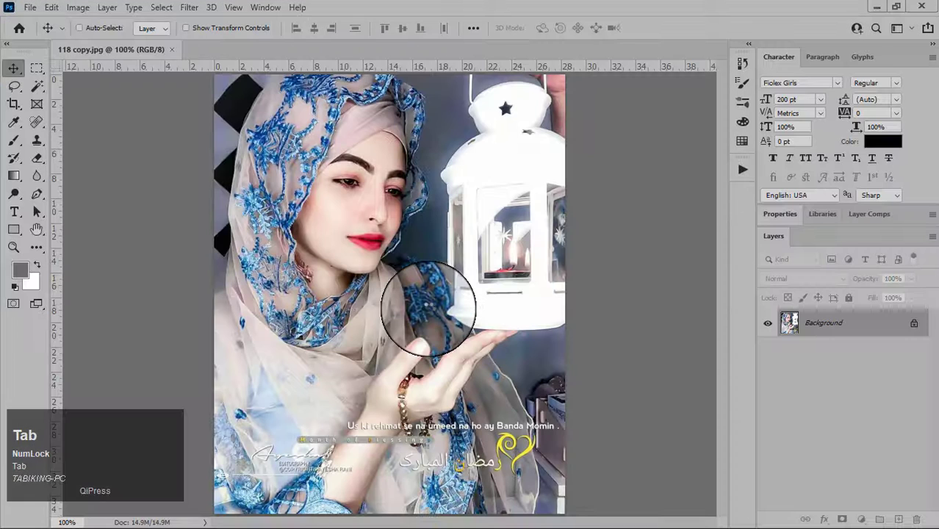
Add a short name as black 200 pt Fiolex Girls text over the scarf in the photo
{"action": "scroll", "coordinate": [429, 309], "scroll_direction": "down", "scroll_amount": 1, "text": "alt"}
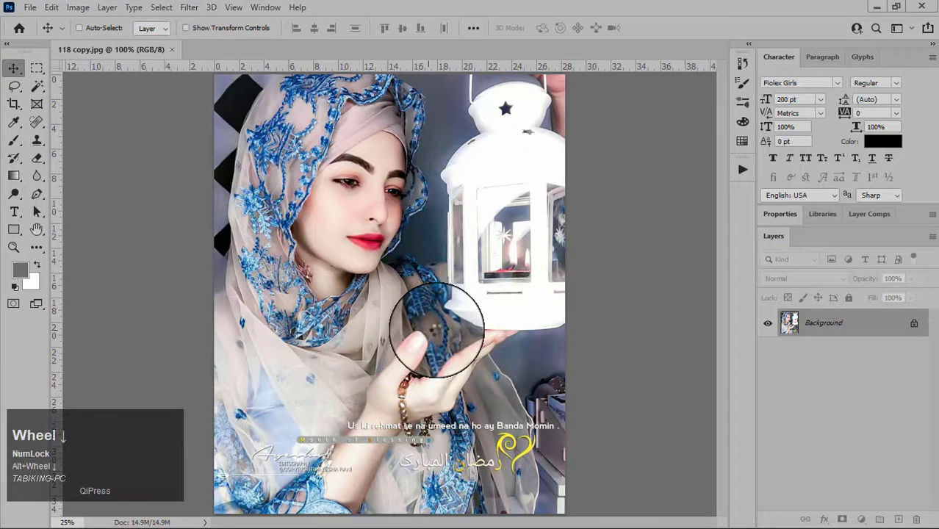
{"action": "scroll", "coordinate": [457, 327], "scroll_direction": "down", "scroll_amount": 1, "text": "alt"}
{"action": "scroll", "coordinate": [457, 325], "scroll_direction": "up", "scroll_amount": 1, "text": "alt"}
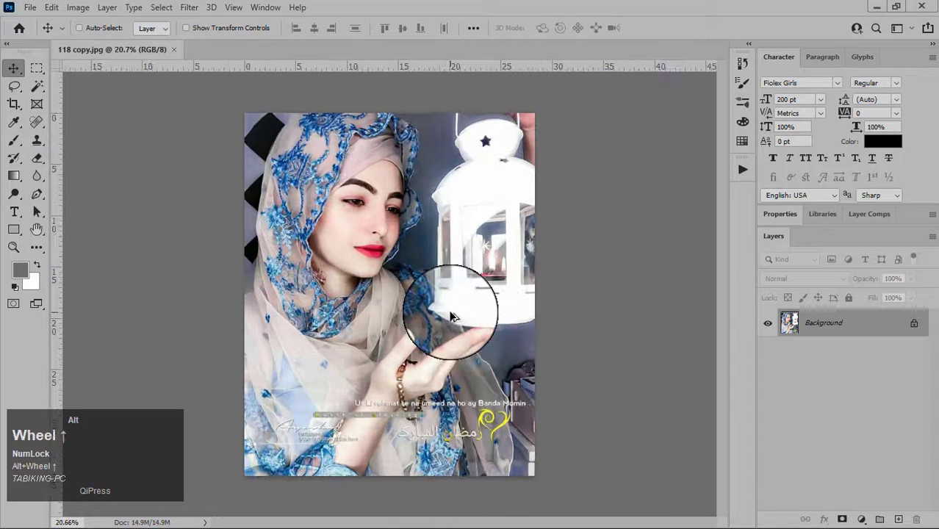
{"action": "scroll", "coordinate": [441, 294], "scroll_direction": "down", "scroll_amount": 1, "text": "alt"}
{"action": "left_click", "coordinate": [14, 211]}
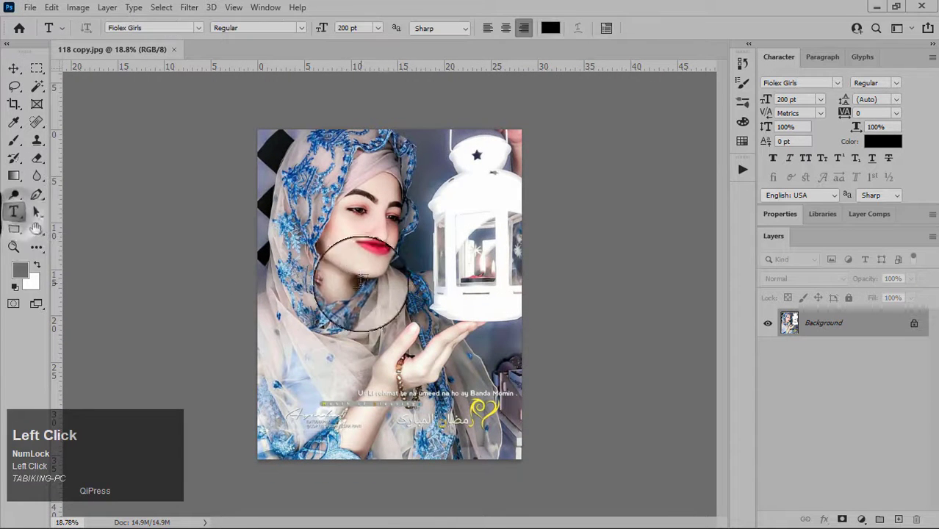
{"action": "left_click", "coordinate": [322, 350]}
{"action": "type", "text": "Rani"}
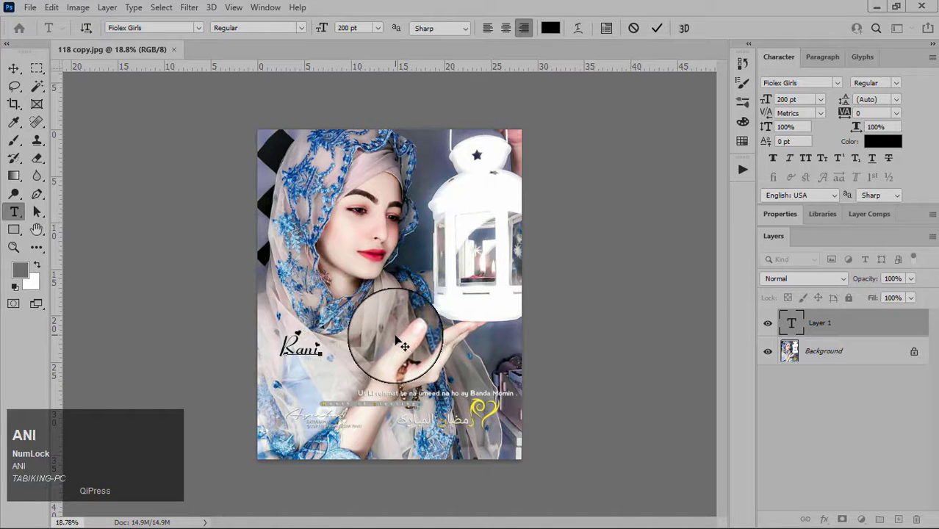
Enlarge the name text to about 965 pt and place it across the lower half of the photo
{"action": "left_click", "coordinate": [14, 68]}
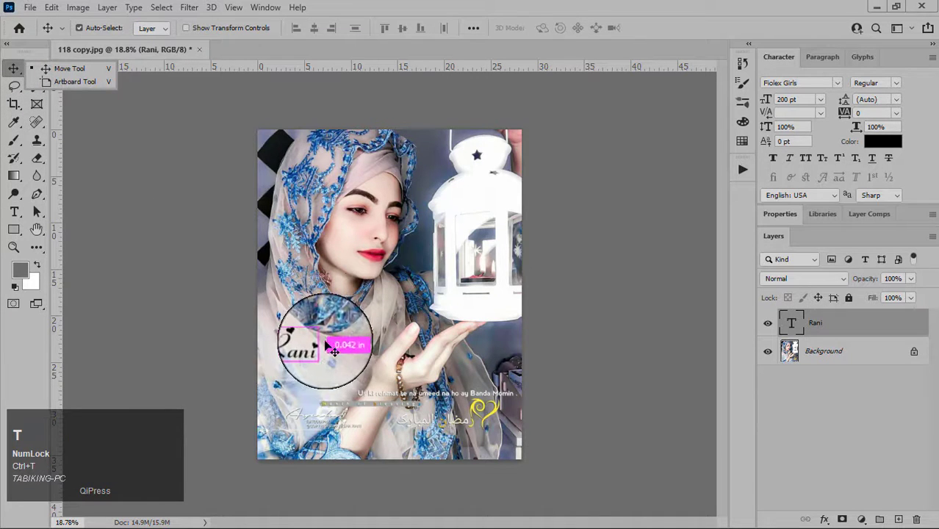
{"action": "key", "text": "ctrl+t"}
{"action": "left_click_drag", "start_coordinate": [320, 331], "coordinate": [363, 297]}
{"action": "left_click", "coordinate": [682, 27]}
{"action": "left_click_drag", "start_coordinate": [226, 346], "coordinate": [405, 345]}
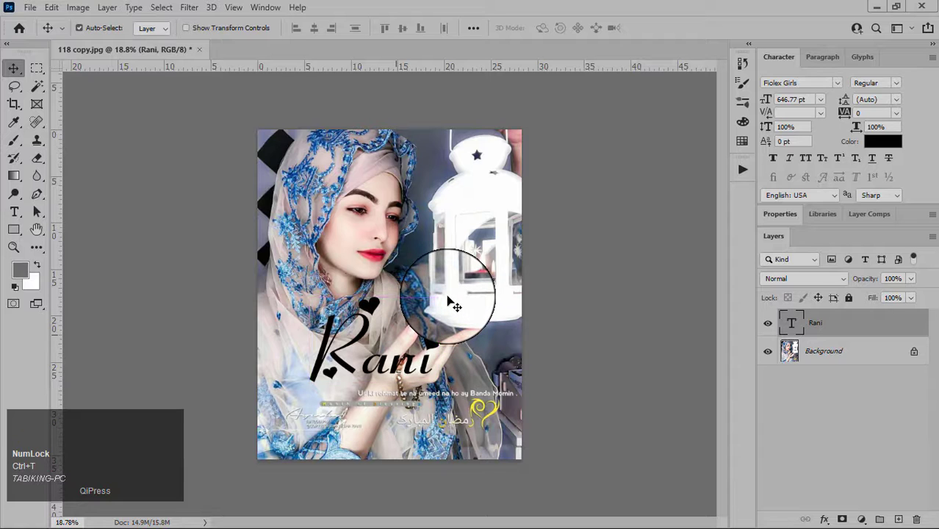
{"action": "key", "text": "ctrl+t"}
{"action": "left_click_drag", "start_coordinate": [440, 299], "coordinate": [477, 269]}
{"action": "left_click", "coordinate": [682, 28]}
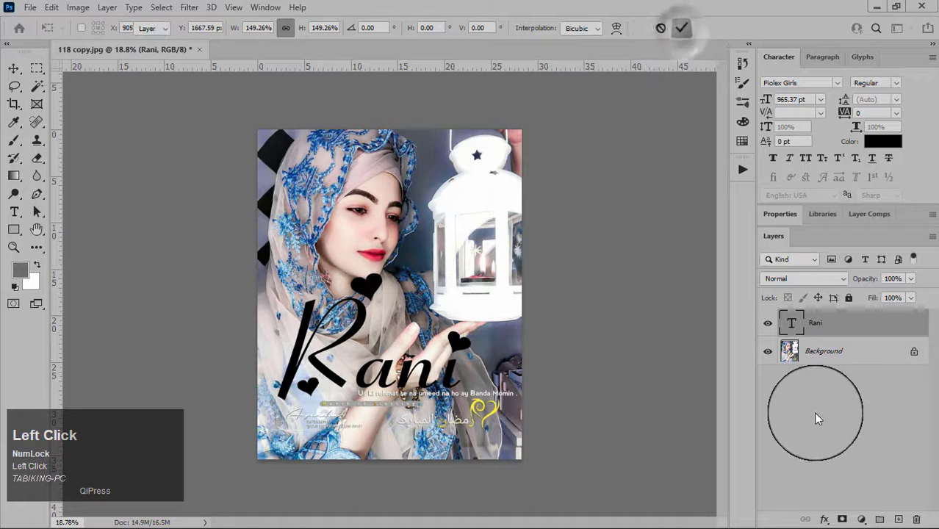
{"action": "key", "text": "Num_Lock"}
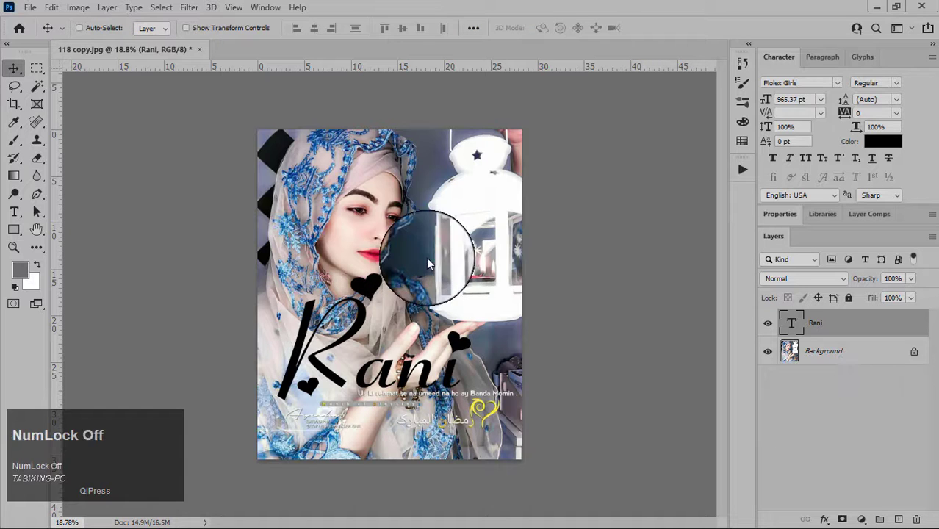
Open the text layer's Blending Options and set its Fill Opacity to 0%
{"action": "right_click", "coordinate": [850, 335]}
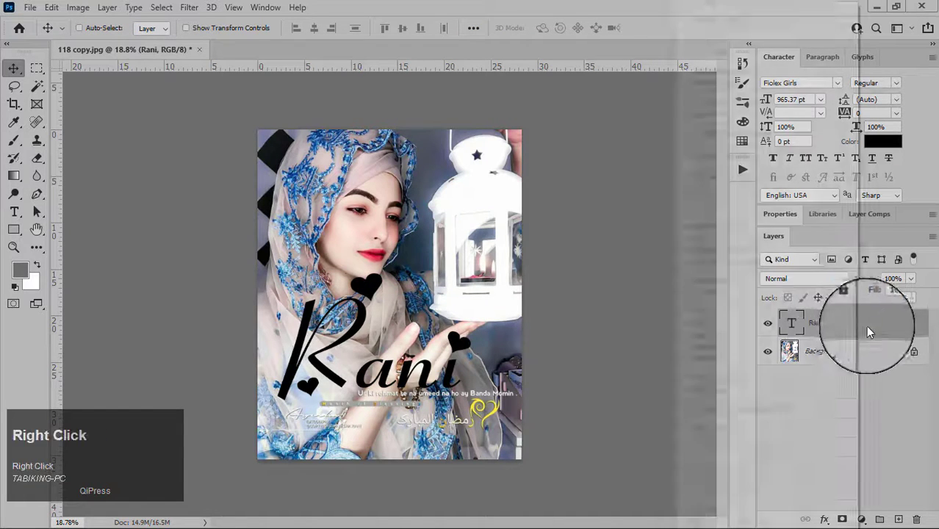
{"action": "left_click", "coordinate": [664, 249]}
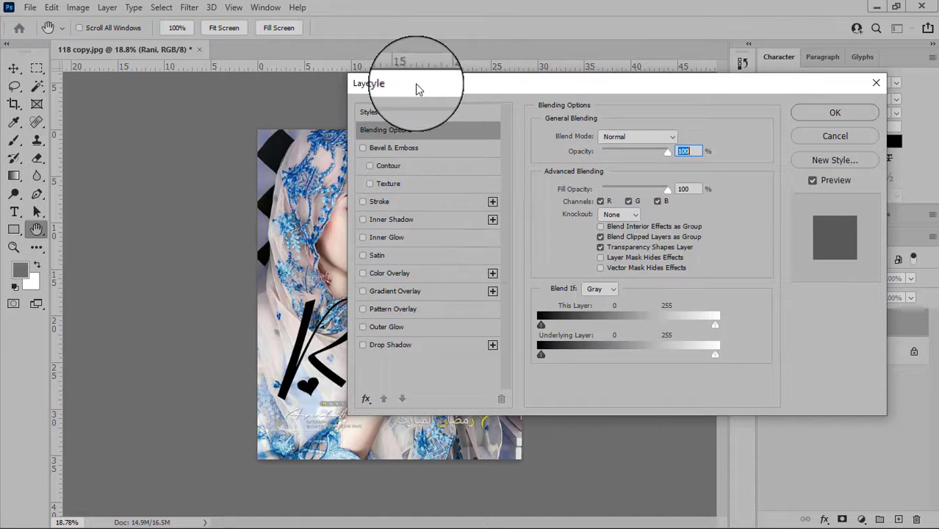
{"action": "left_click_drag", "start_coordinate": [415, 87], "coordinate": [553, 54]}
{"action": "left_click_drag", "start_coordinate": [809, 162], "coordinate": [704, 165]}
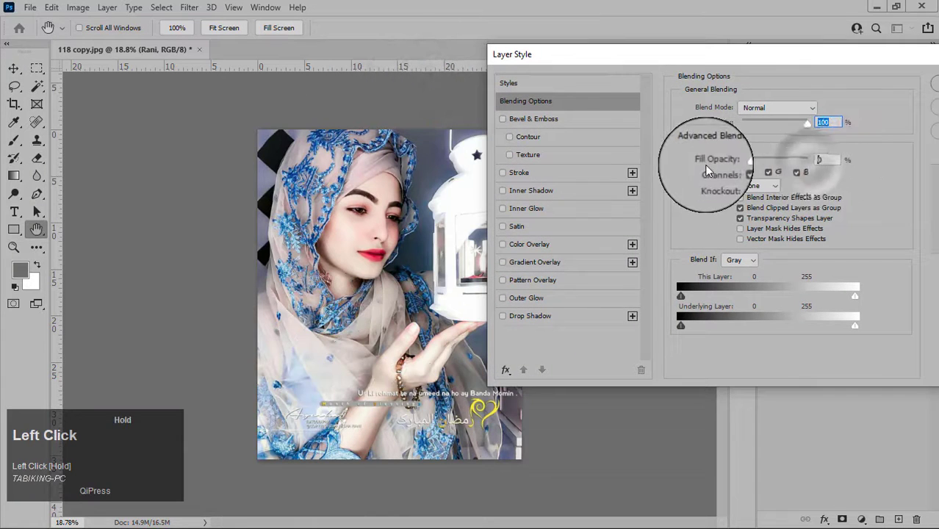
Add a black inside Stroke of 6 px to the text layer
{"action": "left_click", "coordinate": [512, 173]}
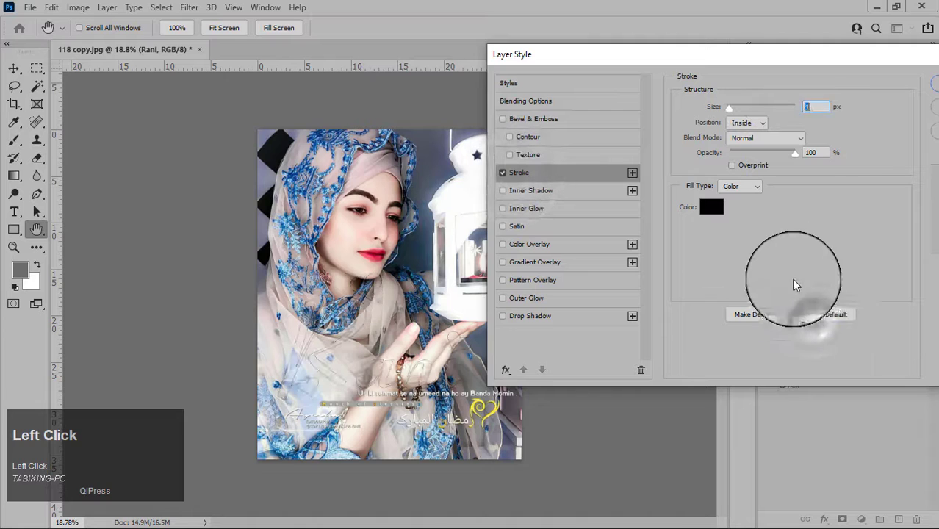
{"action": "left_click", "coordinate": [782, 112]}
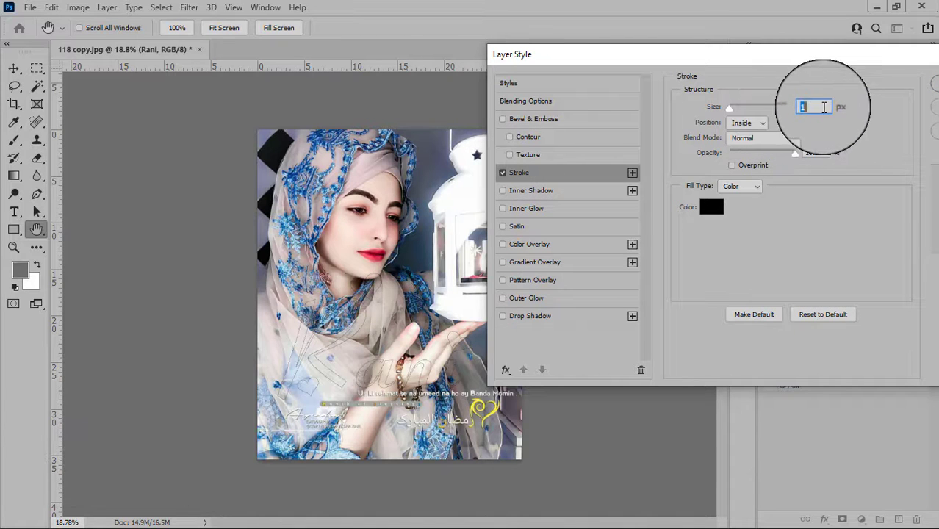
{"action": "left_click_drag", "start_coordinate": [821, 107], "coordinate": [854, 123]}
{"action": "type", "text": "6"}
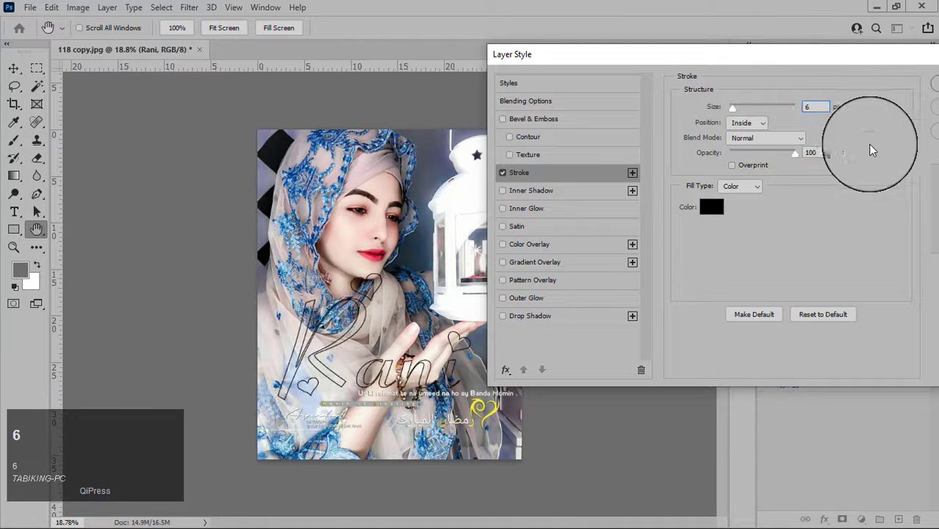
Enable Inner Shadow on the text, reset it to default settings and set its color to #00c4fd
{"action": "left_click", "coordinate": [544, 191]}
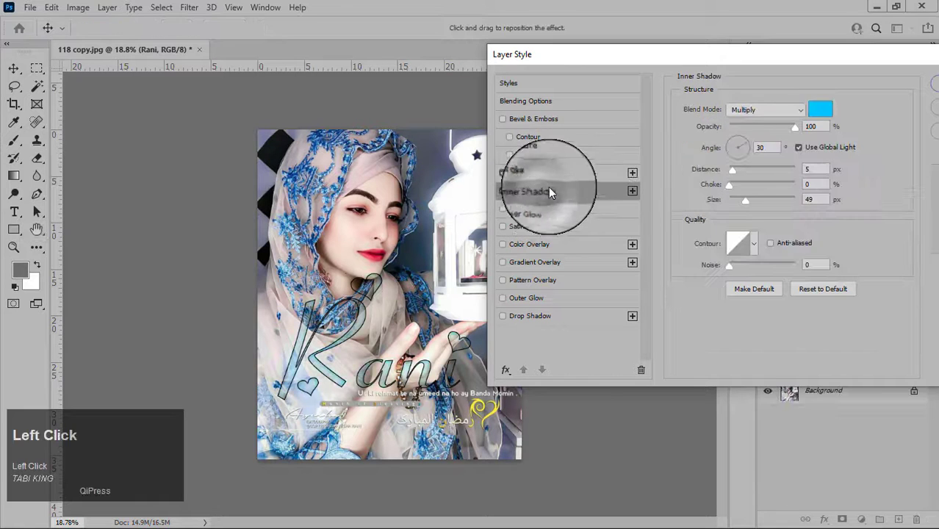
{"action": "left_click", "coordinate": [813, 291]}
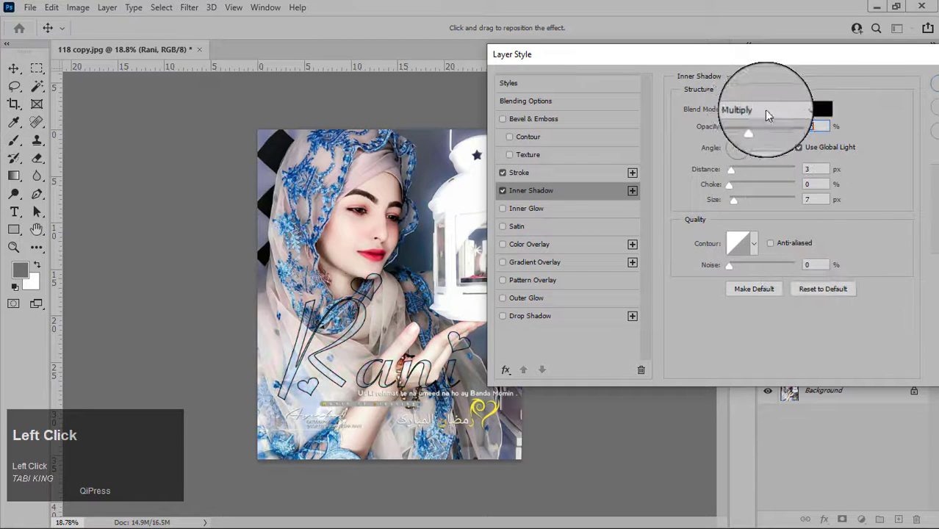
{"action": "left_click", "coordinate": [817, 112]}
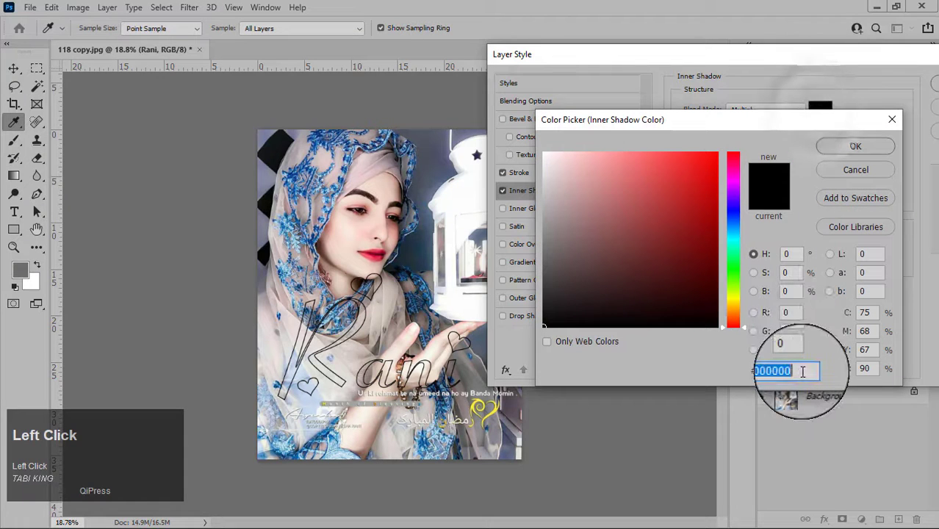
{"action": "key", "text": "BackSpace"}
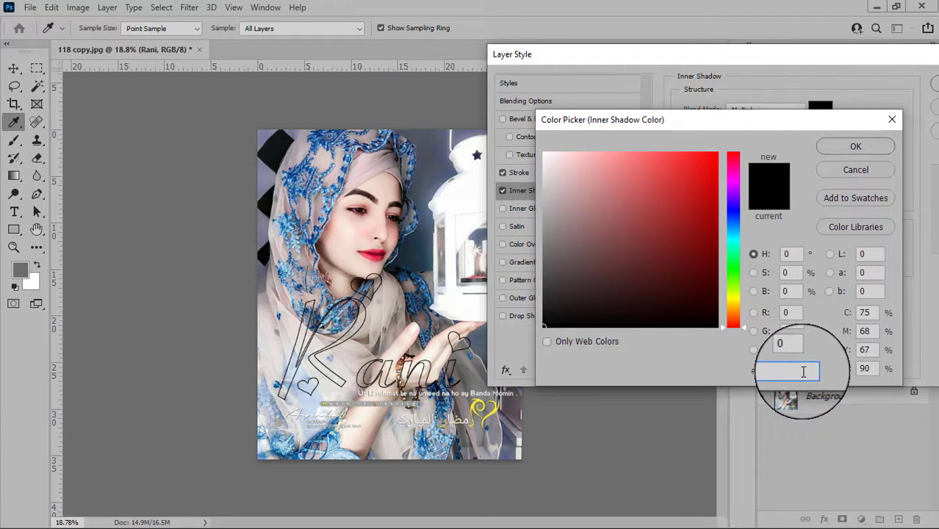
{"action": "type", "text": "00c"}
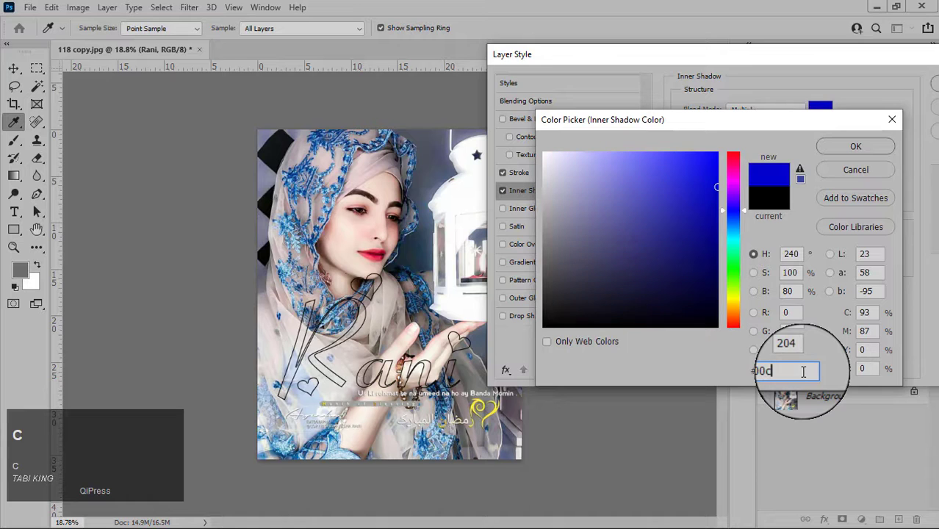
{"action": "type", "text": "4fd"}
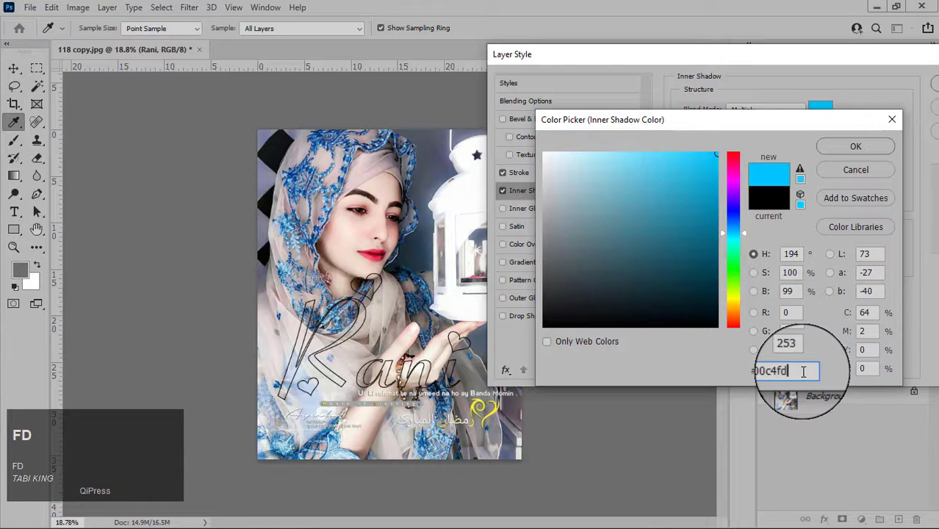
{"action": "left_click", "coordinate": [858, 146]}
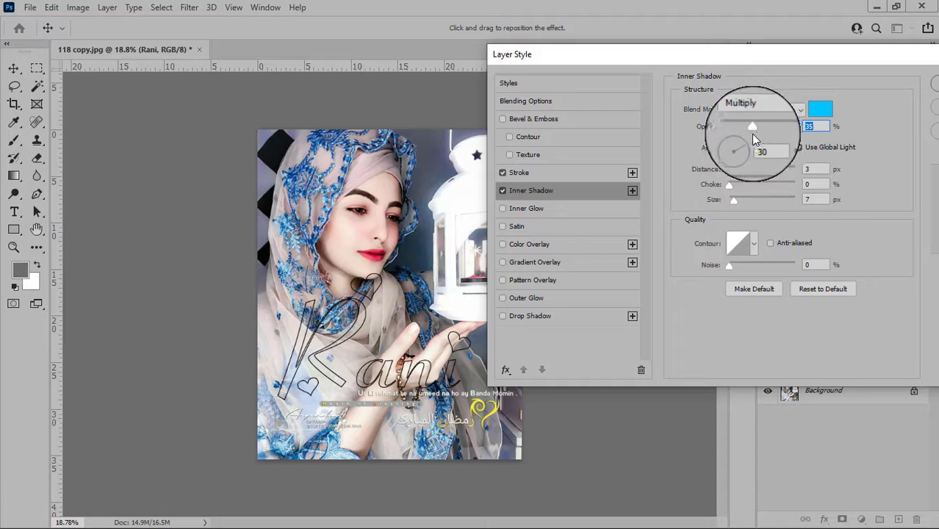
Set the Inner Shadow to 100% opacity, 5 px distance and 50 px size, keeping the Multiply blend mode
{"action": "left_click_drag", "start_coordinate": [752, 127], "coordinate": [831, 127]}
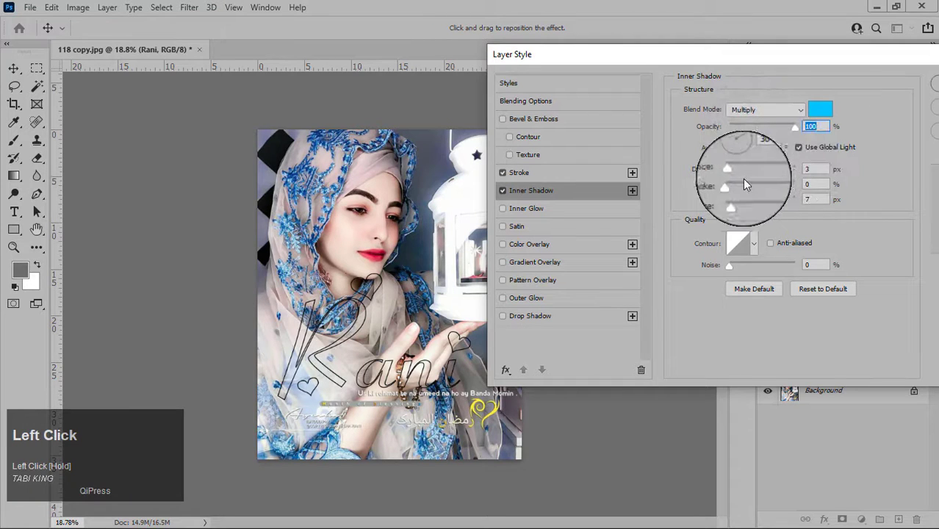
{"action": "left_click", "coordinate": [815, 169]}
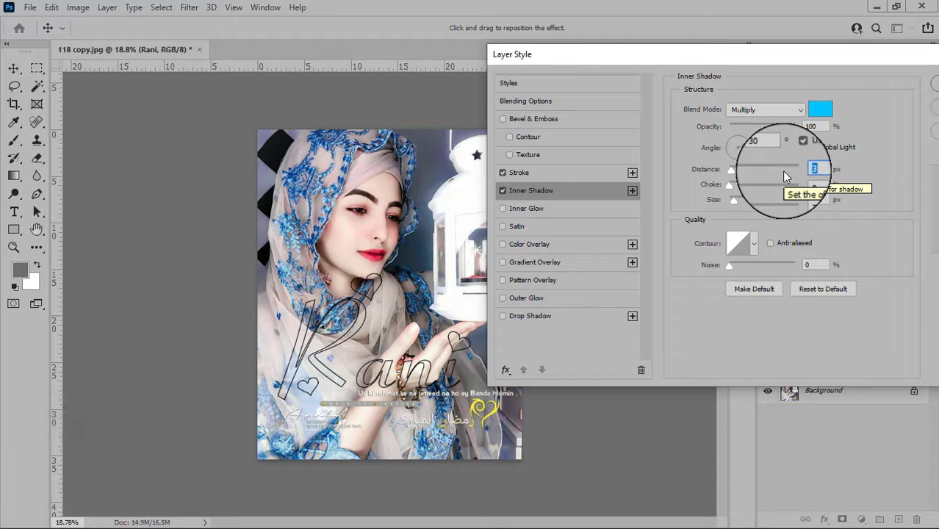
{"action": "type", "text": "5"}
{"action": "left_click", "coordinate": [817, 199]}
{"action": "type", "text": "50"}
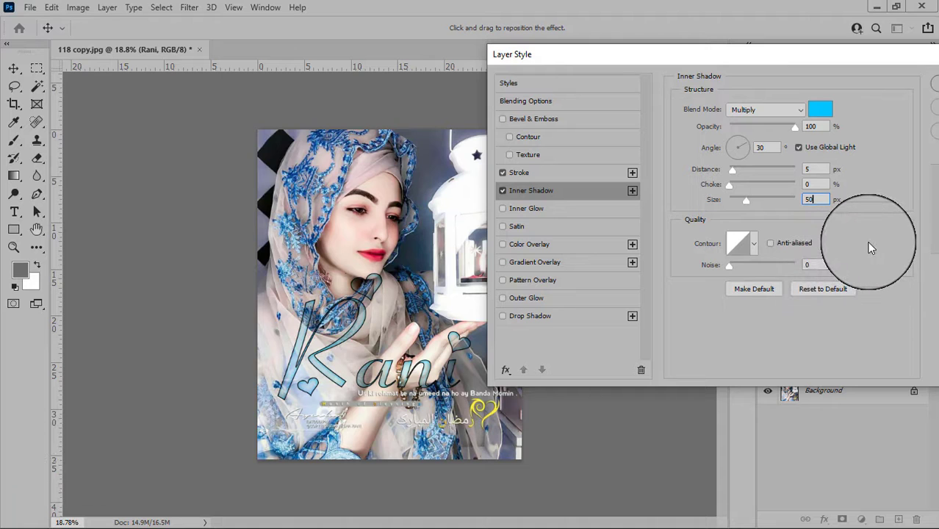
{"action": "left_click", "coordinate": [745, 109]}
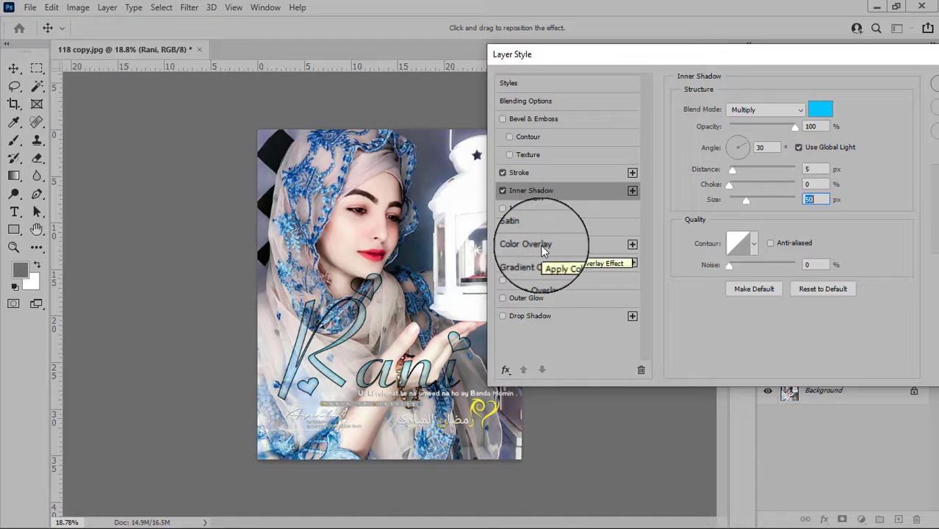
Enable Inner Glow, reset it to default settings, and set Linear Dodge (Add) blending with 100% opacity
{"action": "left_click", "coordinate": [526, 211]}
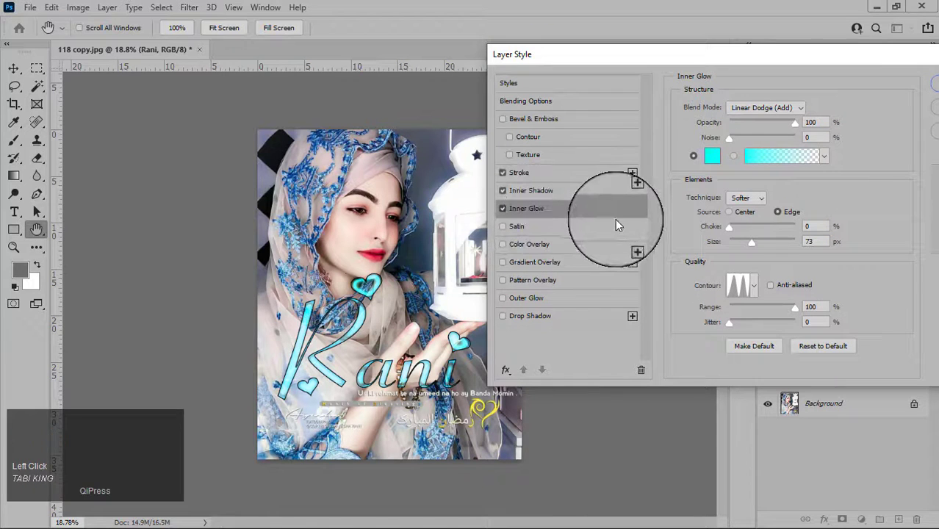
{"action": "left_click", "coordinate": [847, 351]}
{"action": "left_click", "coordinate": [797, 109]}
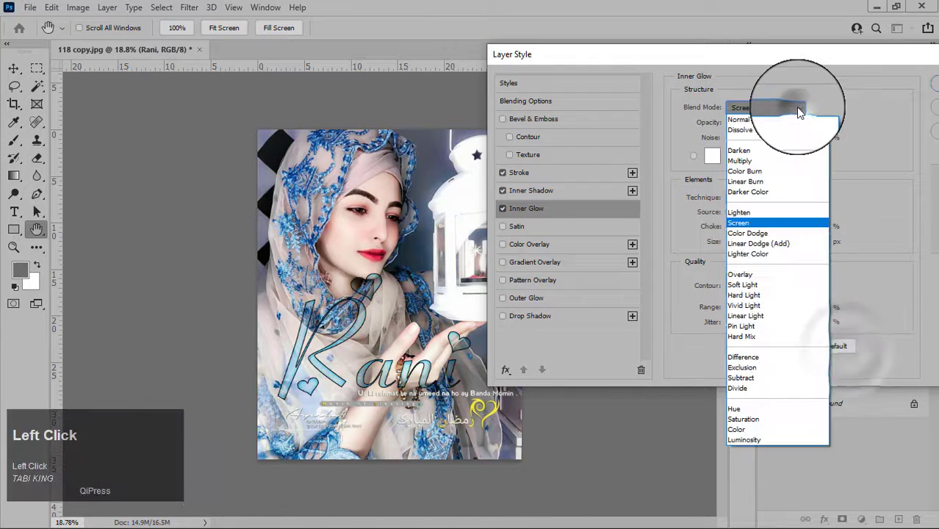
{"action": "left_click", "coordinate": [756, 243]}
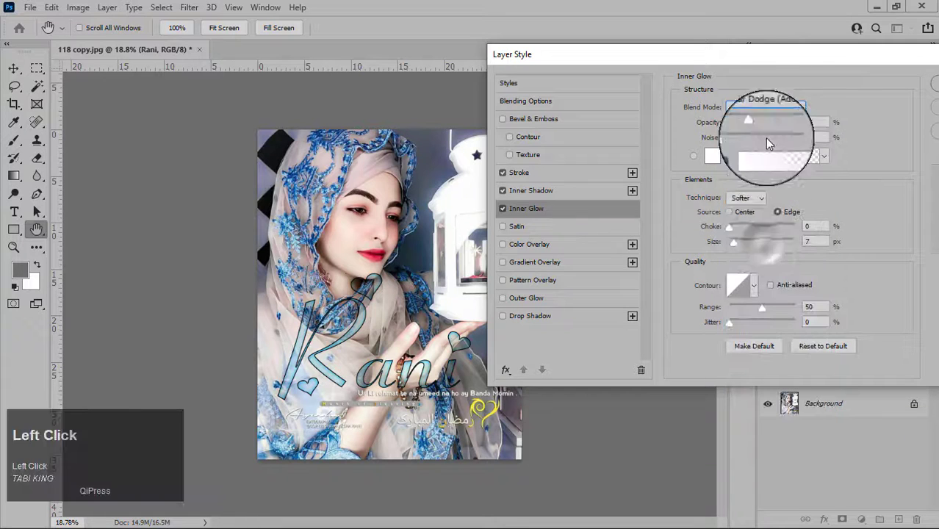
{"action": "mouse_move", "coordinate": [771, 124]}
{"action": "left_mouse_down"}
{"action": "mouse_move", "coordinate": [806, 118]}
{"action": "mouse_move", "coordinate": [786, 126]}
{"action": "left_mouse_up"}
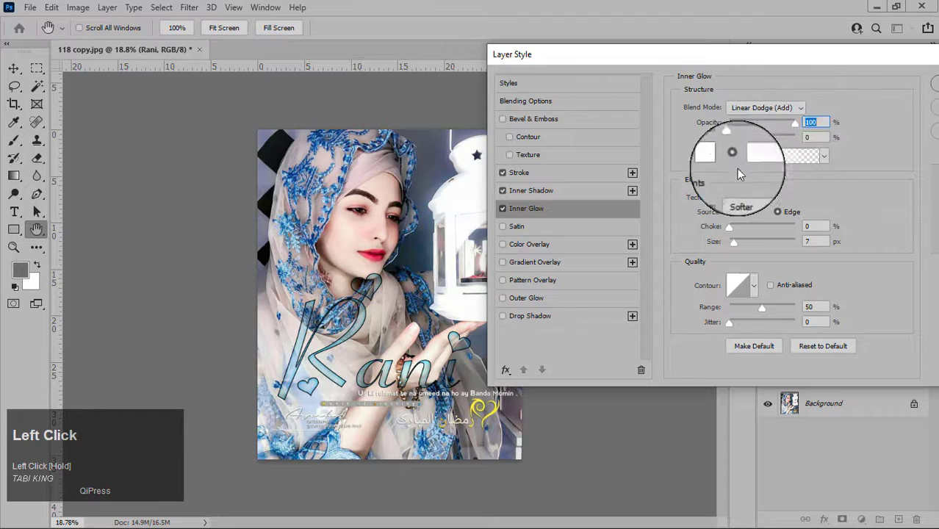
Set the Inner Glow to a solid #00fffc color with a size of 73 px
{"action": "left_click", "coordinate": [693, 155]}
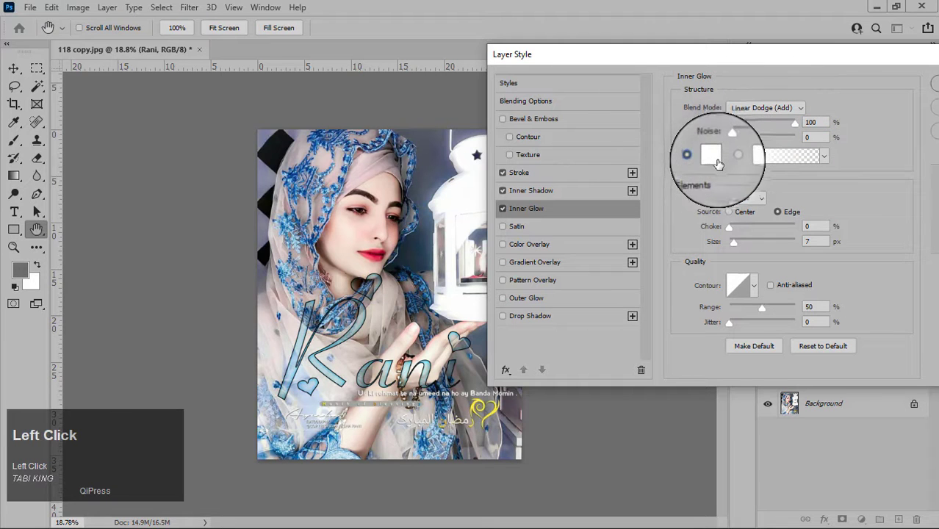
{"action": "left_click", "coordinate": [718, 166]}
{"action": "left_click", "coordinate": [717, 162]}
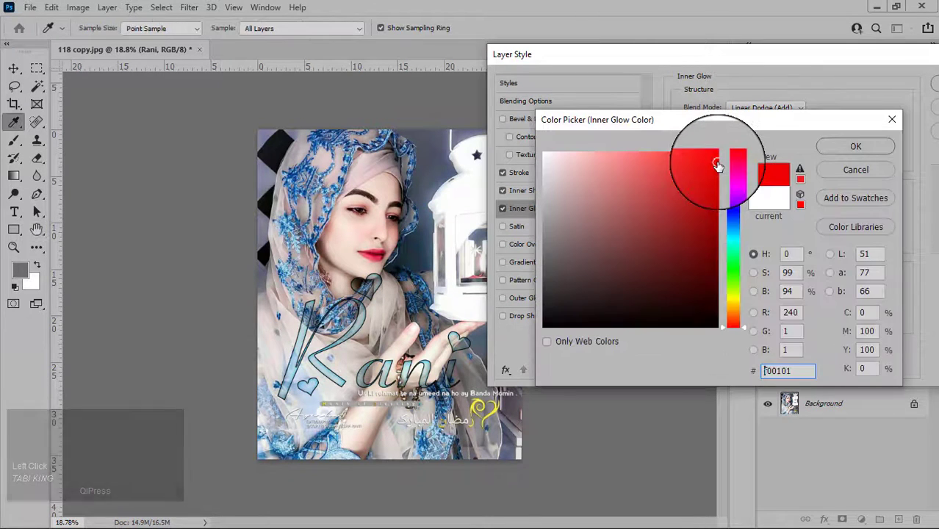
{"action": "left_click_drag", "start_coordinate": [802, 371], "coordinate": [724, 375]}
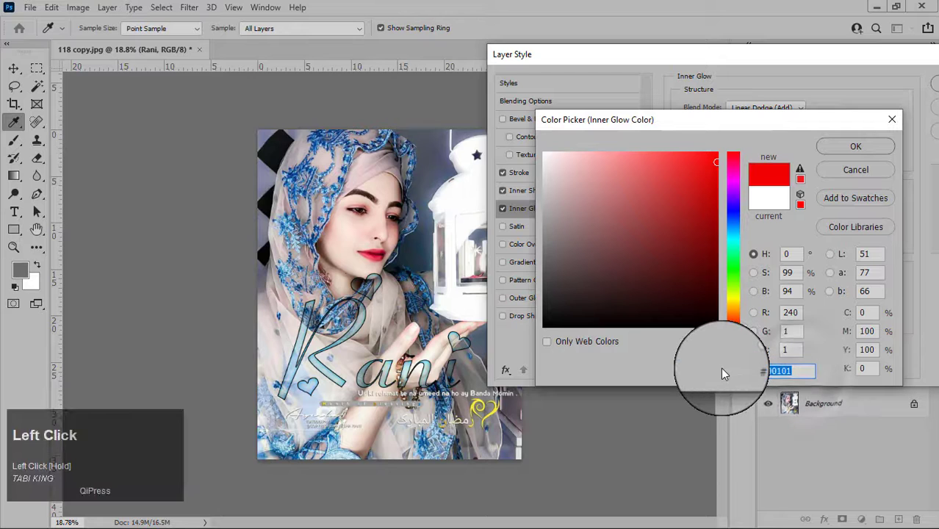
{"action": "type", "text": "00fffc"}
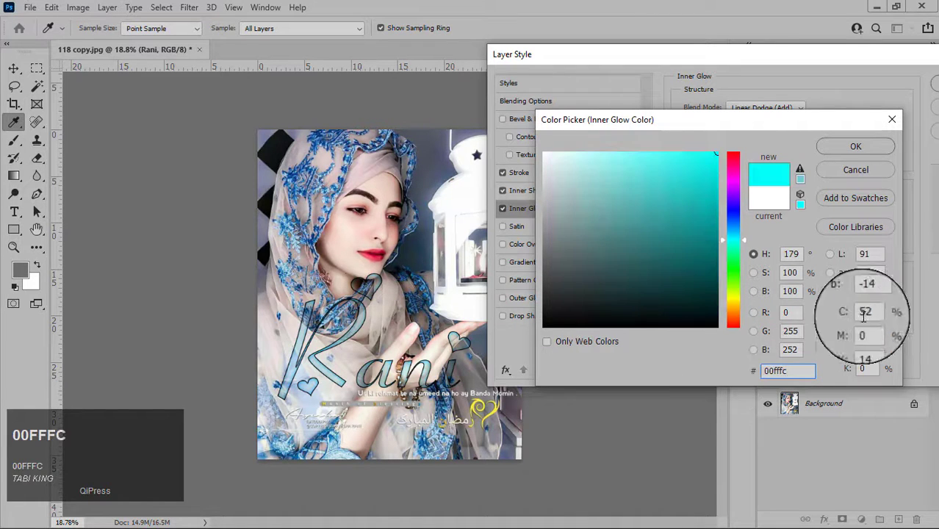
{"action": "left_click", "coordinate": [860, 147]}
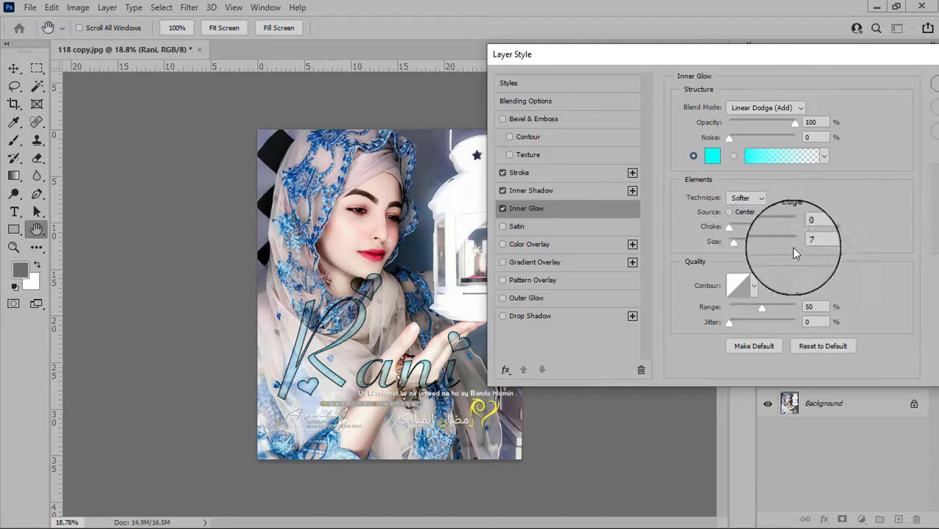
{"action": "left_click_drag", "start_coordinate": [826, 241], "coordinate": [784, 240]}
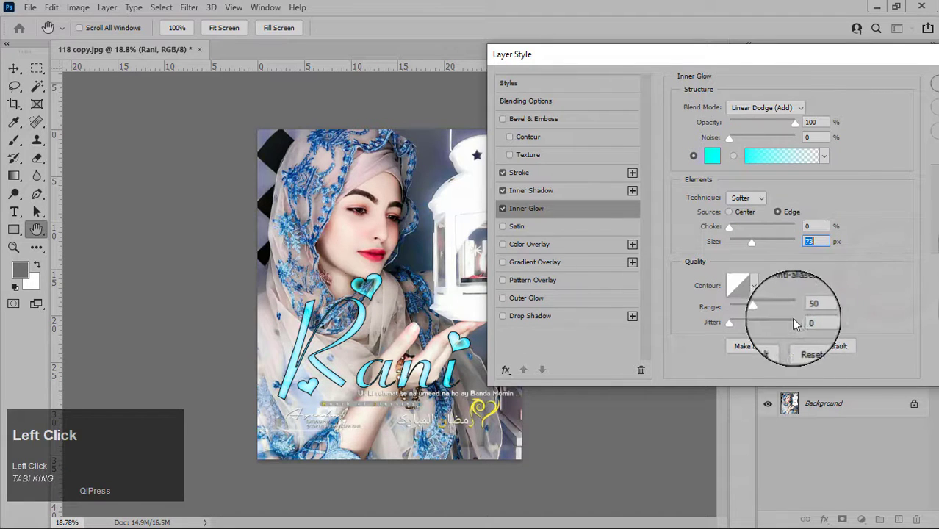
Enable Color Overlay on the name text with the Overlay blend mode and color #1e38fa
{"action": "left_click", "coordinate": [530, 245]}
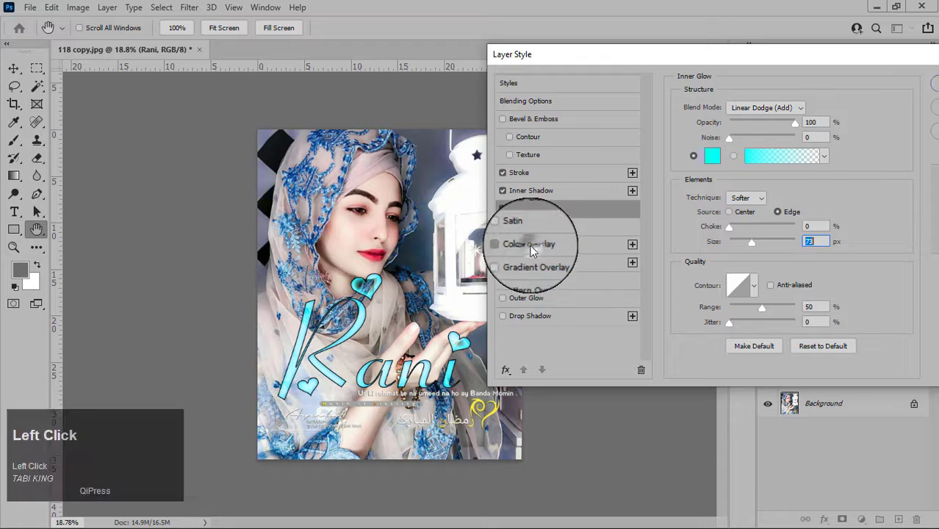
{"action": "left_click", "coordinate": [800, 112]}
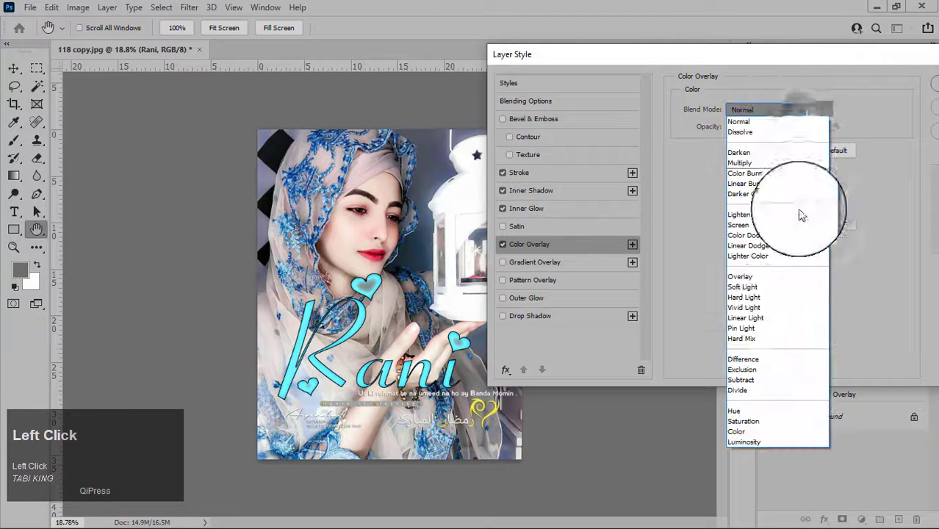
{"action": "left_click", "coordinate": [731, 273]}
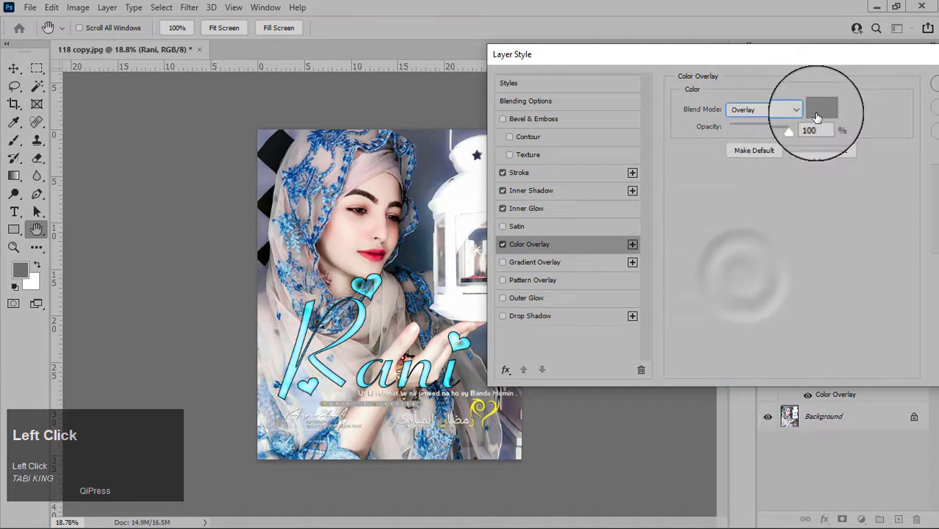
{"action": "left_click", "coordinate": [820, 109]}
{"action": "left_click", "coordinate": [730, 371]}
{"action": "type", "text": "1"}
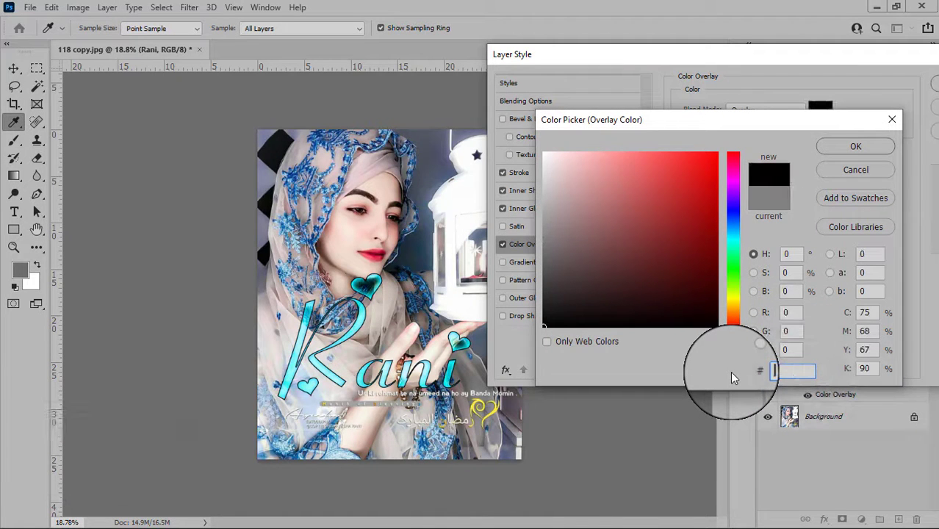
{"action": "type", "text": "E38"}
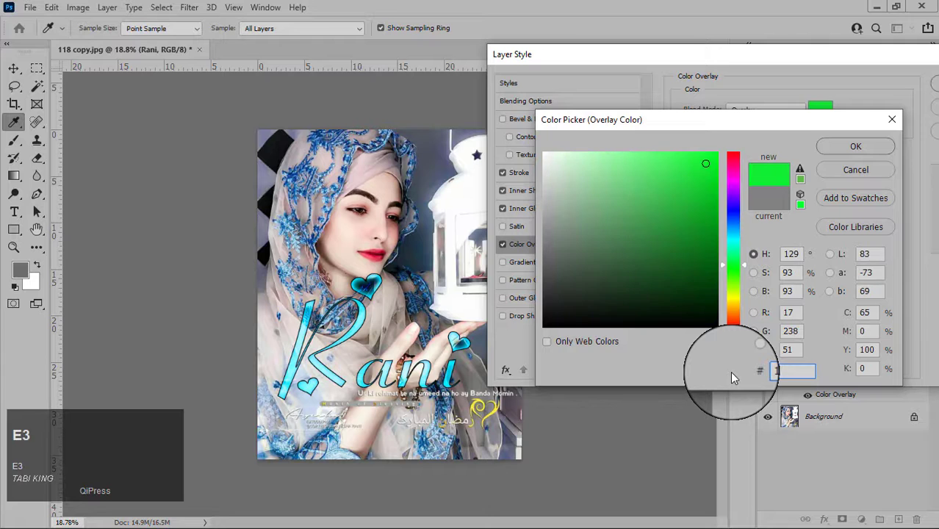
{"action": "type", "text": "FA"}
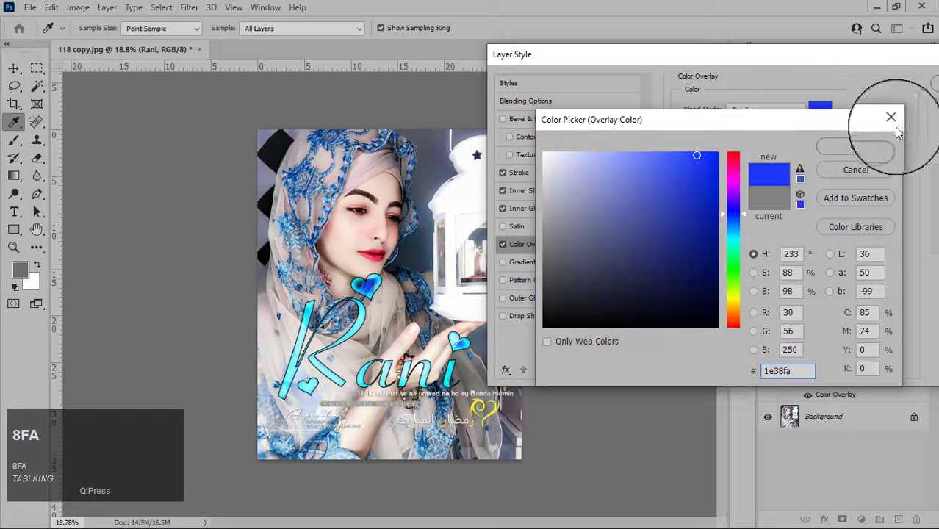
{"action": "left_click", "coordinate": [852, 147]}
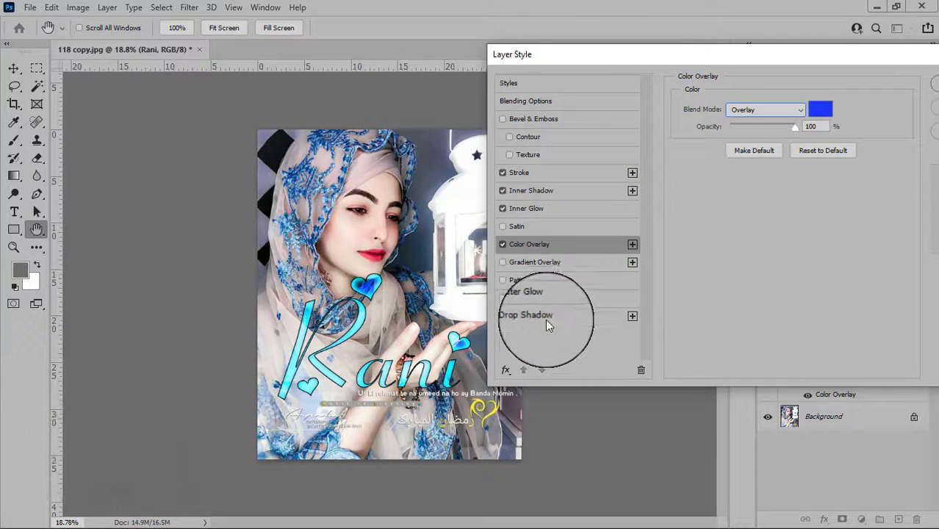
Enable Drop Shadow on the text, reset it to default settings and set its opacity to 75%
{"action": "left_click", "coordinate": [538, 314]}
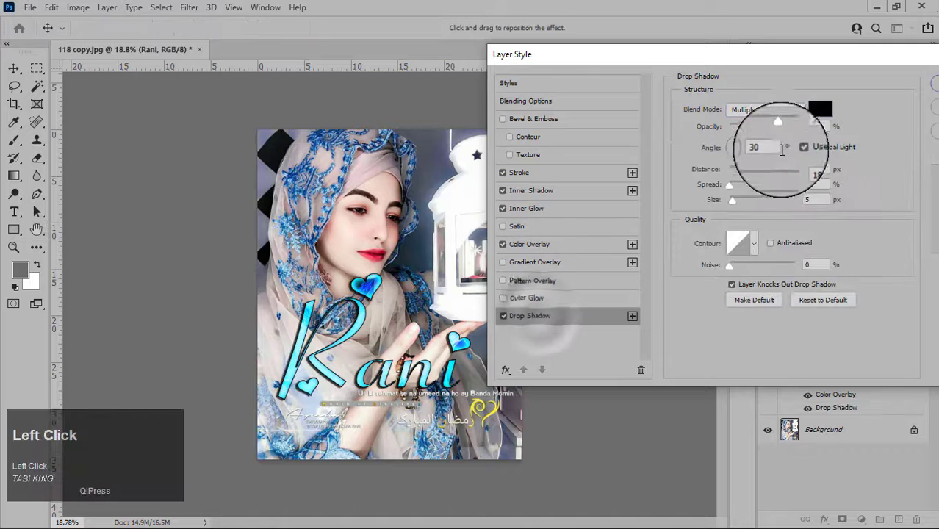
{"action": "left_click", "coordinate": [822, 301]}
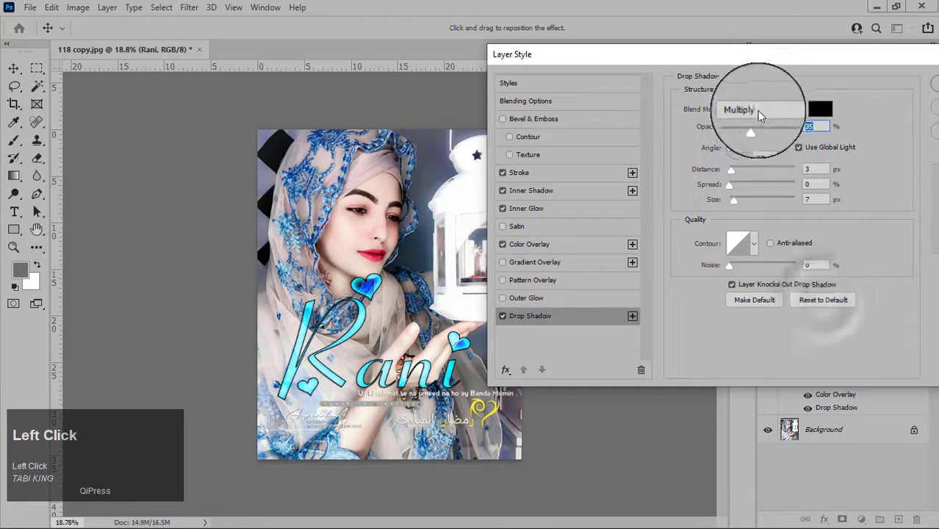
{"action": "left_click", "coordinate": [820, 126]}
{"action": "type", "text": "75"}
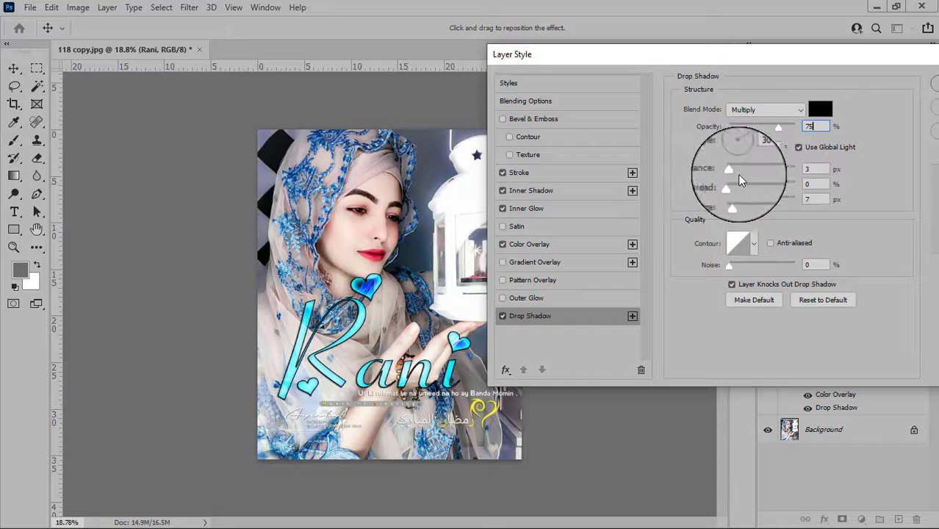
Set the Drop Shadow distance to 18 px and size to 5 px, and apply the layer style
{"action": "left_click", "coordinate": [812, 169]}
{"action": "type", "text": "18"}
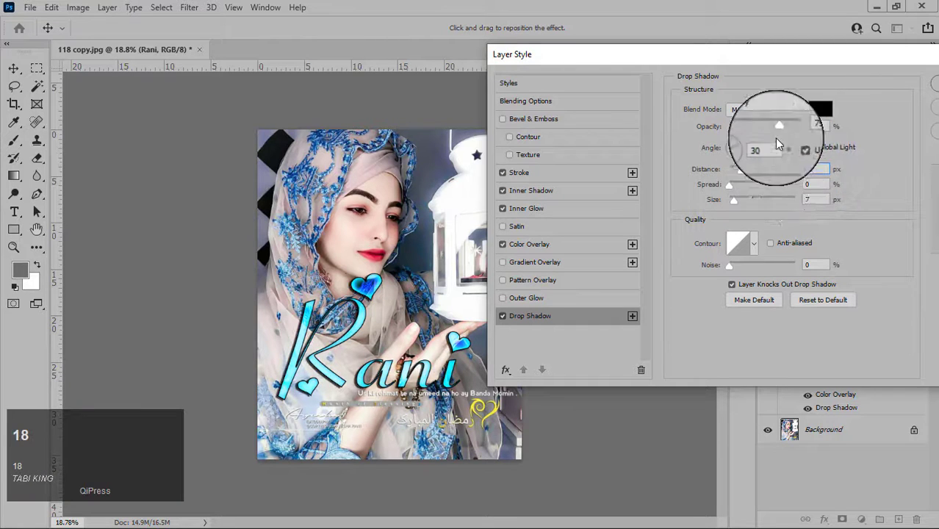
{"action": "left_click", "coordinate": [818, 200]}
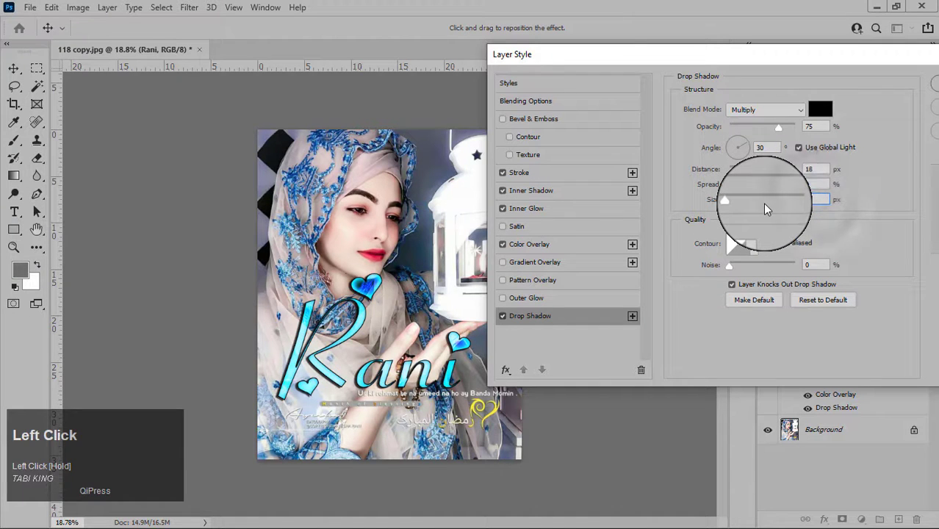
{"action": "type", "text": "5"}
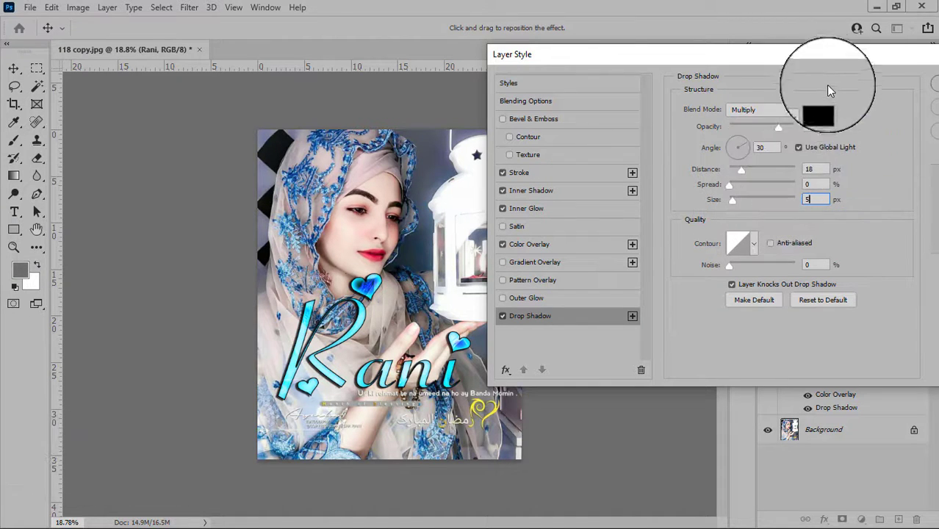
{"action": "left_click_drag", "start_coordinate": [833, 56], "coordinate": [699, 59]}
{"action": "left_click", "coordinate": [840, 86]}
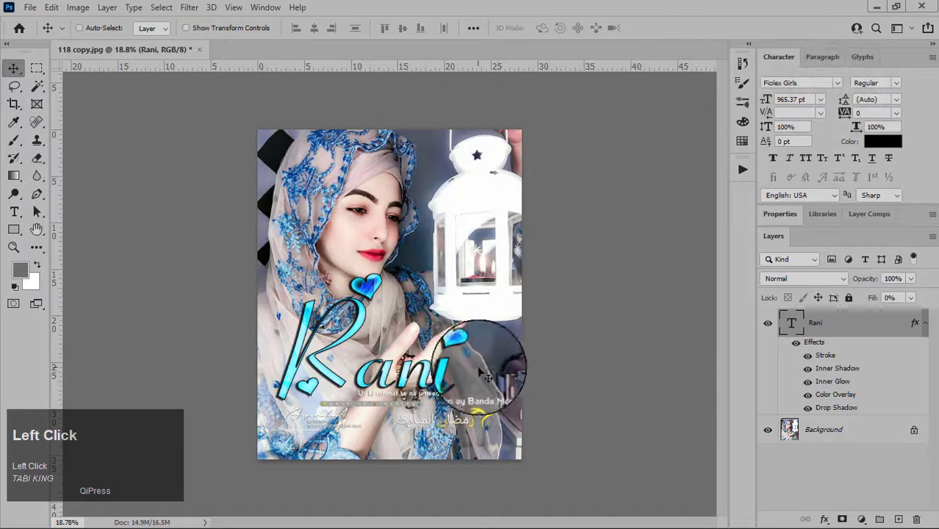
Nudge the name text to the right and slightly down over the photo
{"action": "key", "text": "Up"}
{"action": "key", "text": "Right"}
{"action": "key", "text": "Right"}
{"action": "key", "text": "Right"}
{"action": "key", "text": "Right"}
{"action": "key", "text": "Right"}
{"action": "key", "text": "Right"}
{"action": "key", "text": "Right"}
{"action": "key", "text": "Right"}
{"action": "key", "text": "Right"}
{"action": "key", "text": "Right"}
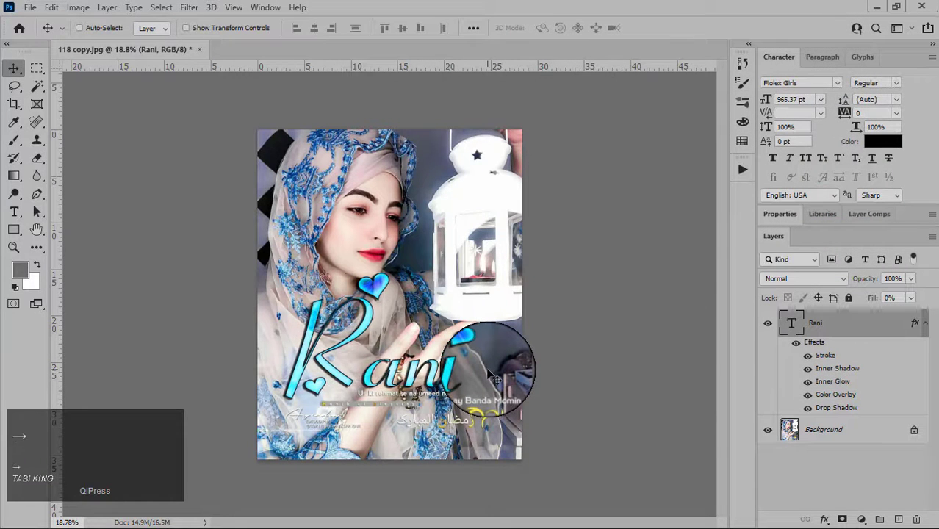
{"action": "key", "text": "Right"}
{"action": "key", "text": "Right"}
{"action": "key", "text": "Right"}
{"action": "key", "text": "Right"}
{"action": "key", "text": "Down"}
{"action": "key", "text": "Down"}
Switch to File Explorer and open the folder D:\ALL SOFTWARE\ALL PNG\My Logo
{"action": "left_click", "coordinate": [877, 7]}
{"action": "left_click", "coordinate": [874, 8]}
{"action": "double_click", "coordinate": [36, 92]}
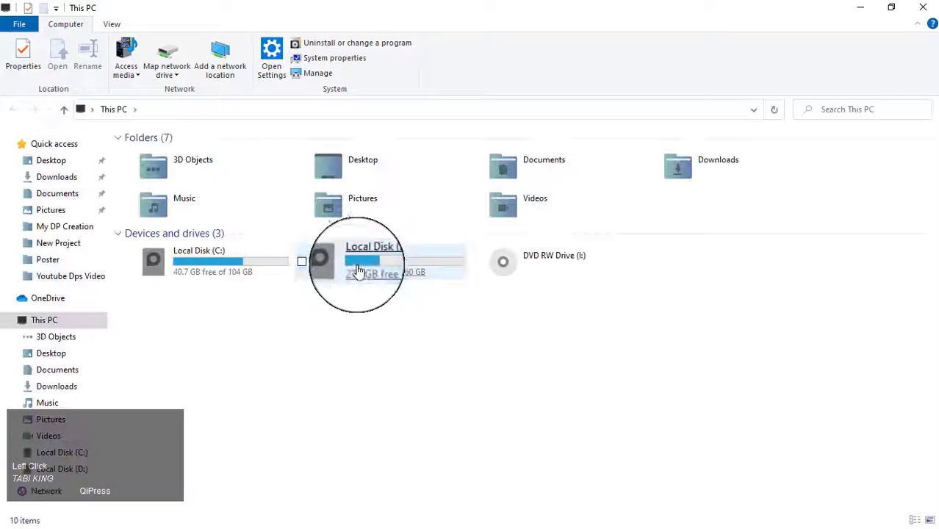
{"action": "double_click", "coordinate": [357, 271]}
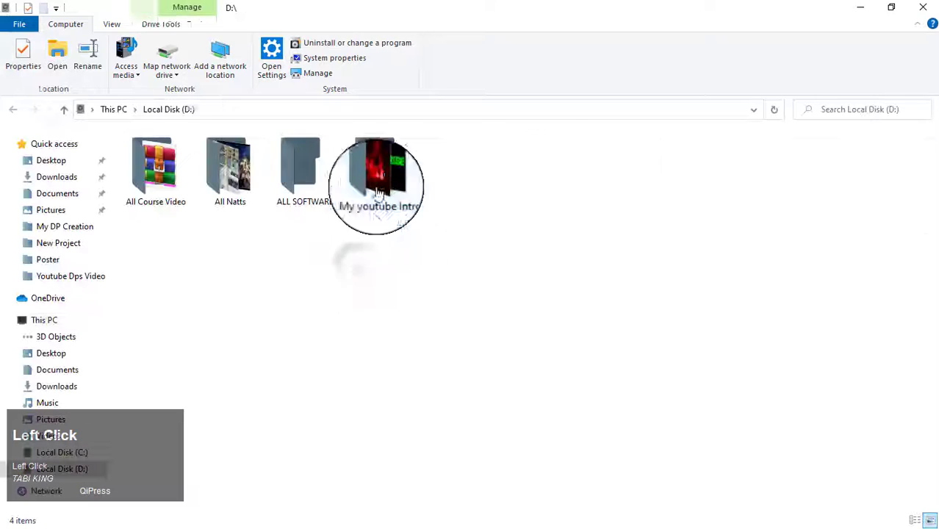
{"action": "double_click", "coordinate": [308, 206]}
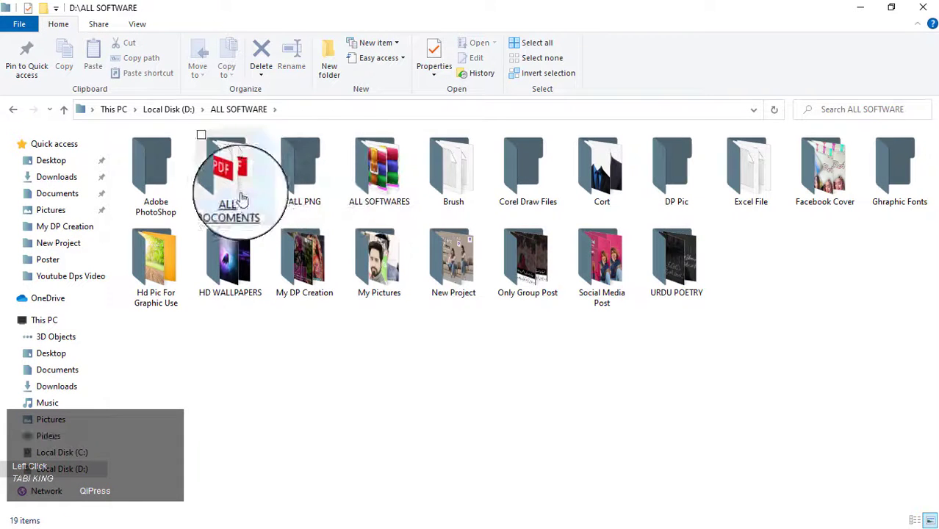
{"action": "double_click", "coordinate": [298, 195]}
{"action": "double_click", "coordinate": [247, 197]}
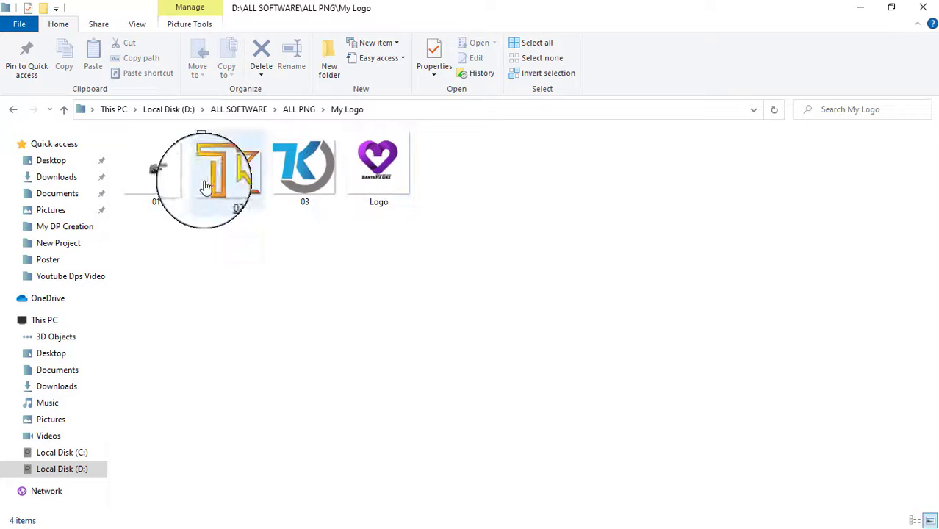
Place logo image 01 from the folder into the Photoshop document, on the upper part of the white lantern
{"action": "left_click_drag", "start_coordinate": [156, 169], "coordinate": [383, 297]}
{"action": "key", "text": "alt+Tab"}
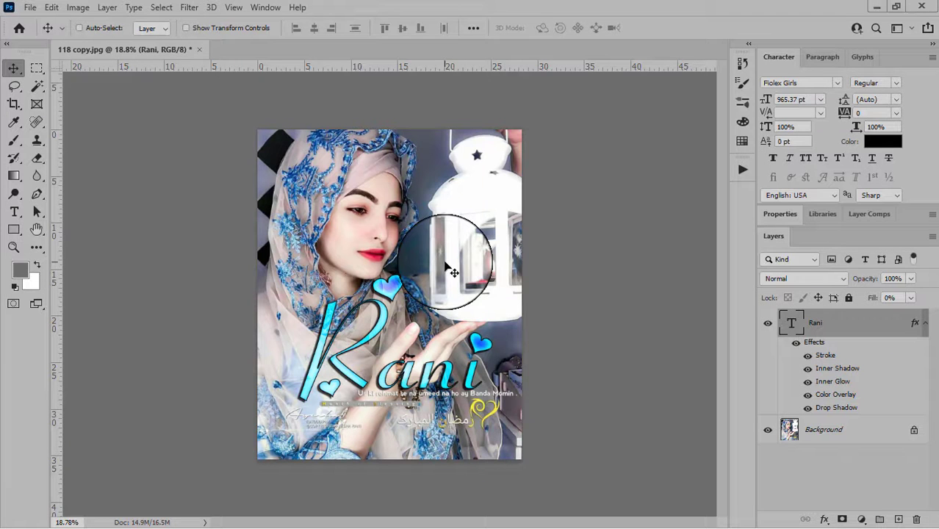
{"action": "left_click_drag", "start_coordinate": [407, 295], "coordinate": [486, 199]}
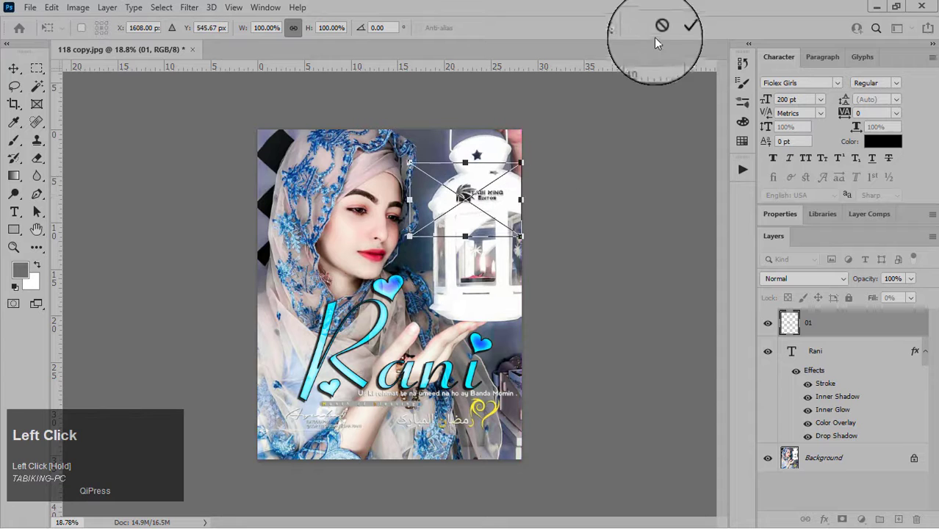
{"action": "left_click", "coordinate": [681, 27]}
Apply a black (#000000) Color Overlay to the logo layer and nudge the logo slightly right on the lantern
{"action": "right_click", "coordinate": [868, 324]}
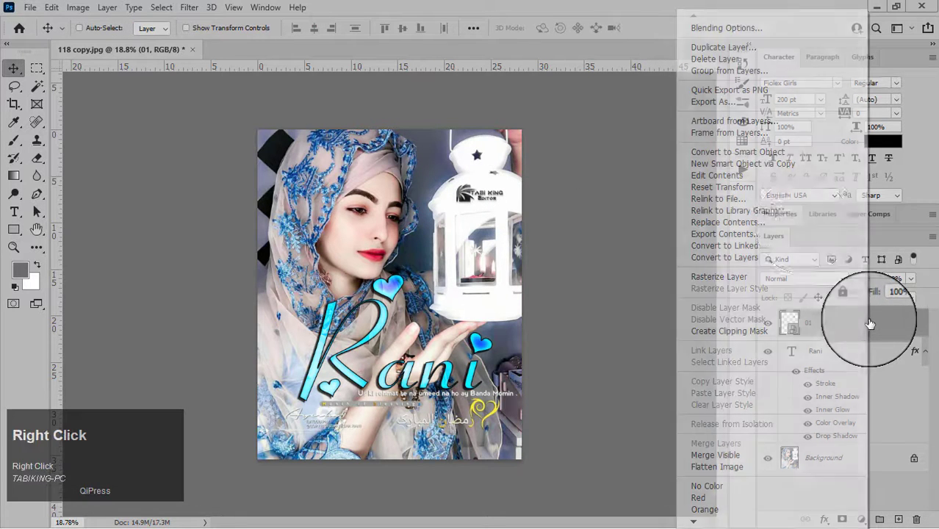
{"action": "left_click", "coordinate": [711, 27]}
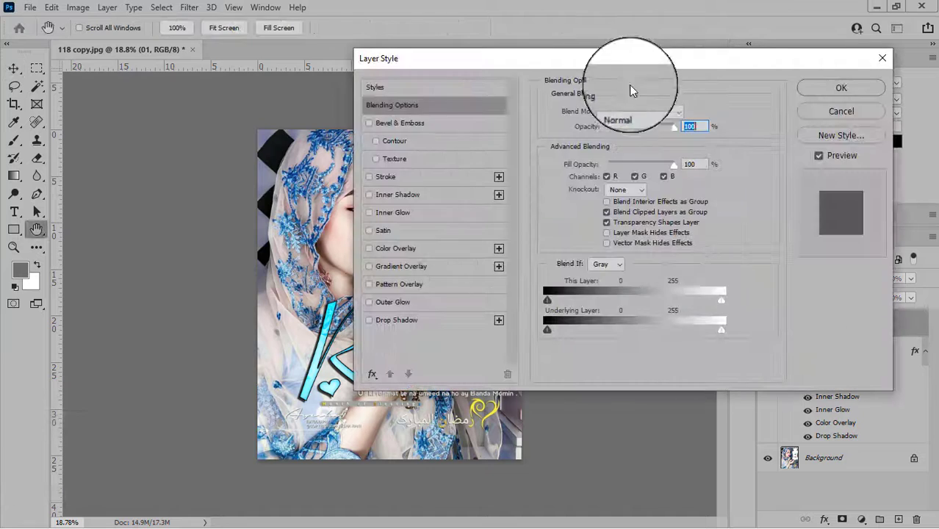
{"action": "left_click_drag", "start_coordinate": [629, 82], "coordinate": [831, 69]}
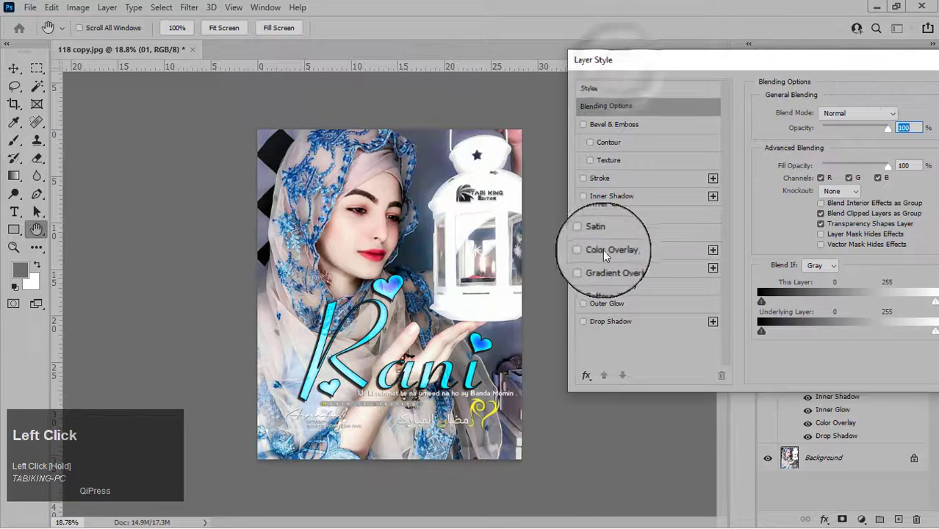
{"action": "left_click", "coordinate": [623, 249]}
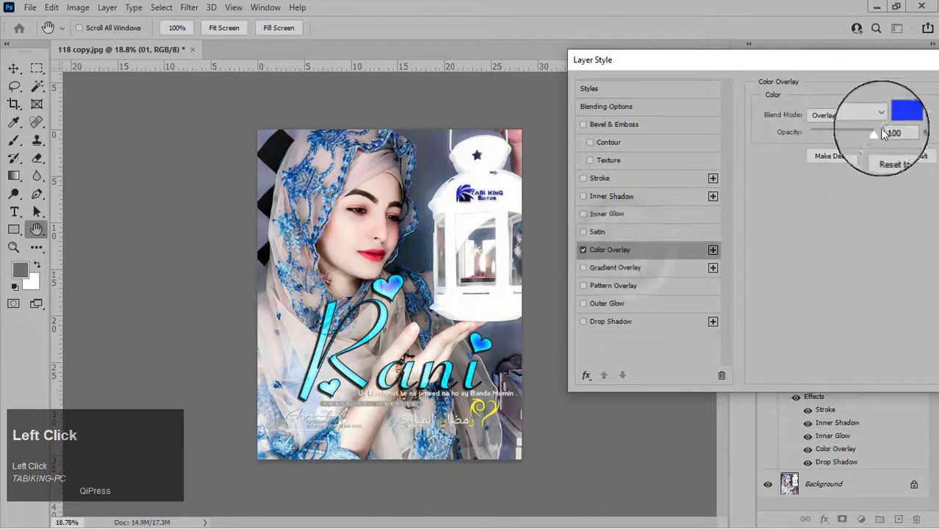
{"action": "left_click", "coordinate": [901, 115]}
{"action": "left_click_drag", "start_coordinate": [694, 220], "coordinate": [712, 334]}
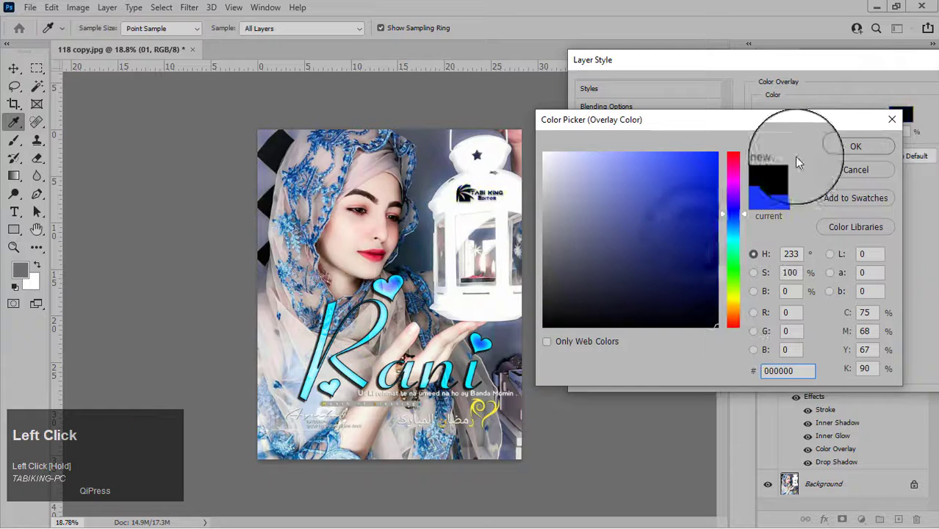
{"action": "left_click", "coordinate": [854, 147]}
{"action": "left_click_drag", "start_coordinate": [870, 67], "coordinate": [772, 75]}
{"action": "left_click", "coordinate": [921, 98]}
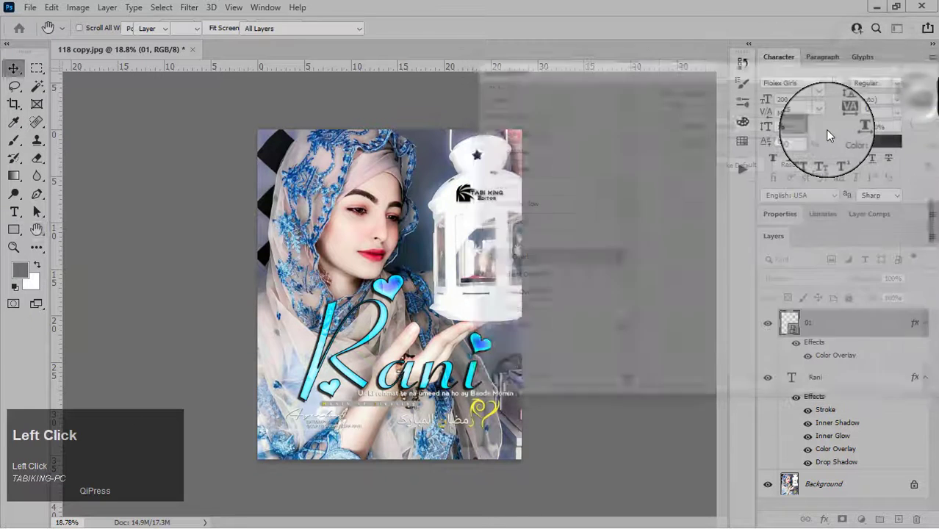
{"action": "key", "text": "Right"}
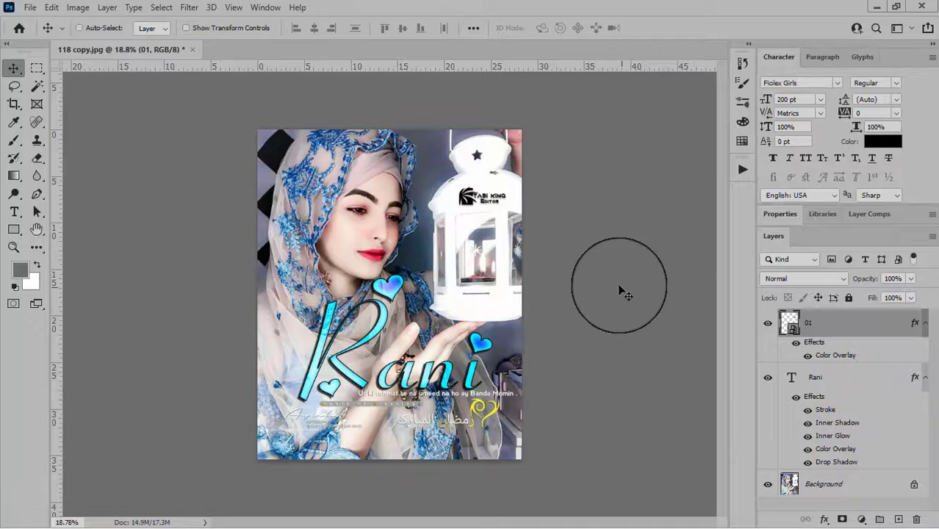
{"action": "scroll", "coordinate": [621, 287], "scroll_direction": "up", "scroll_amount": 3}
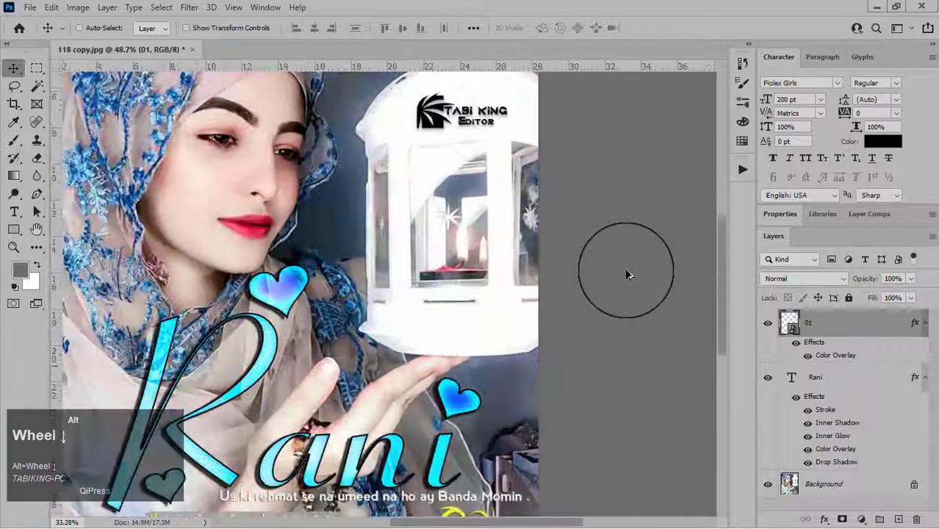
{"action": "left_click", "coordinate": [662, 244]}
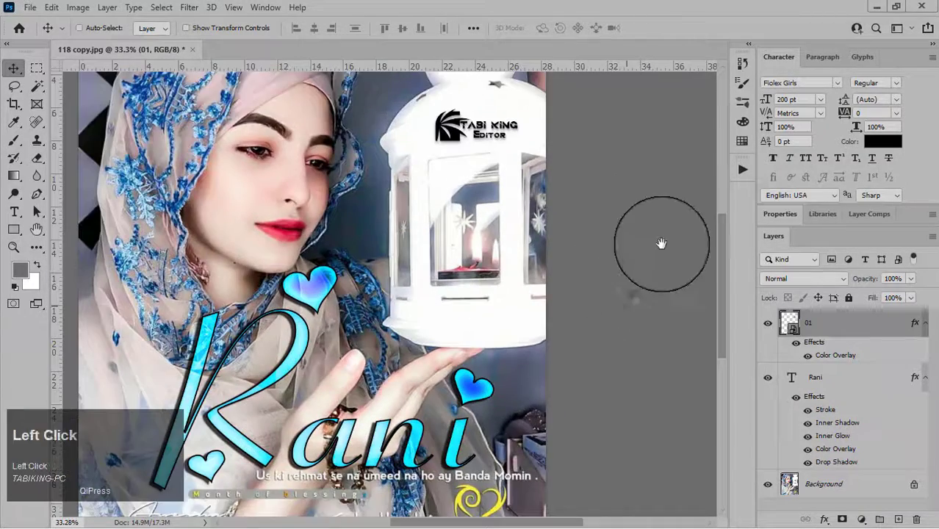
{"action": "key", "text": "space"}
{"action": "left_click_drag", "start_coordinate": [627, 304], "coordinate": [666, 230]}
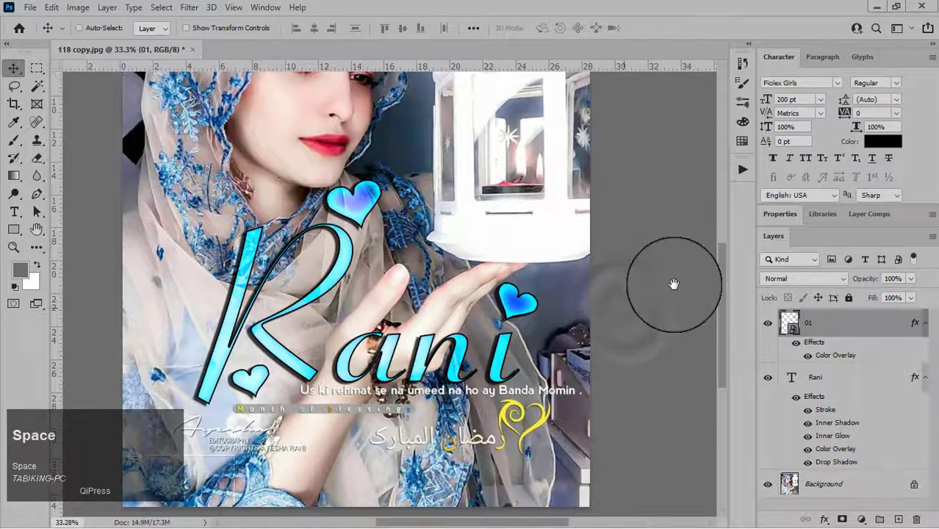